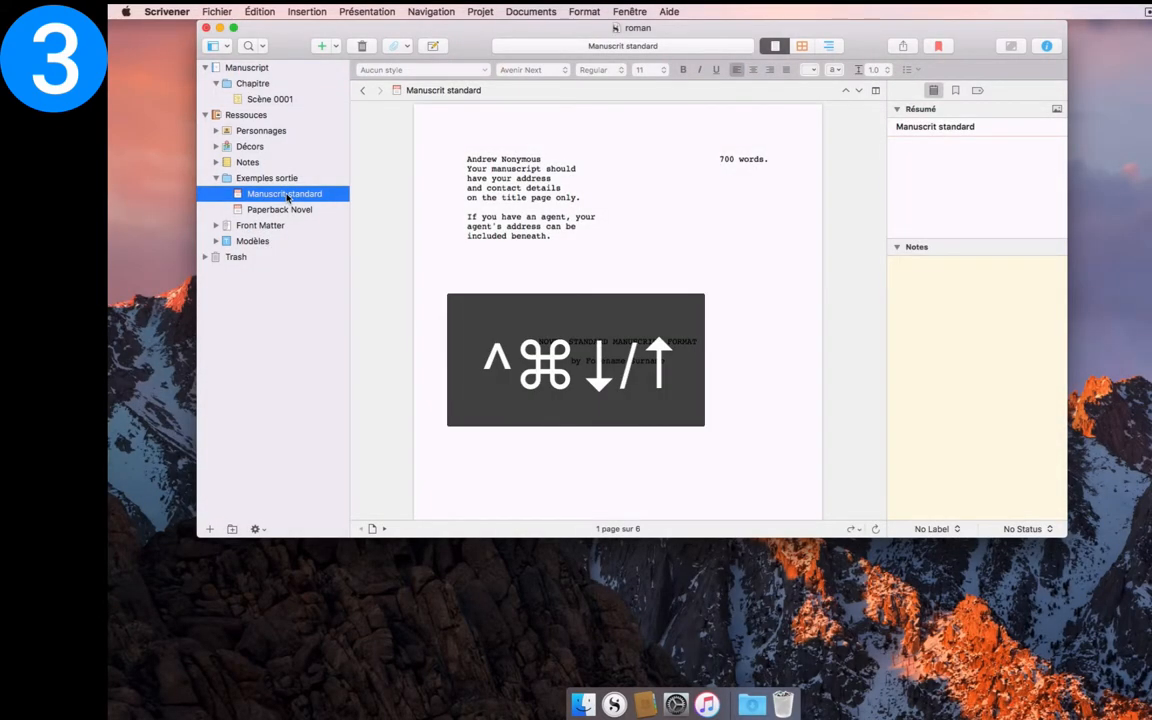
- Move the Manuscrit standard document out of Exemples sortie and up to the first place inside Ressouces
key("ctrl+super+Up")
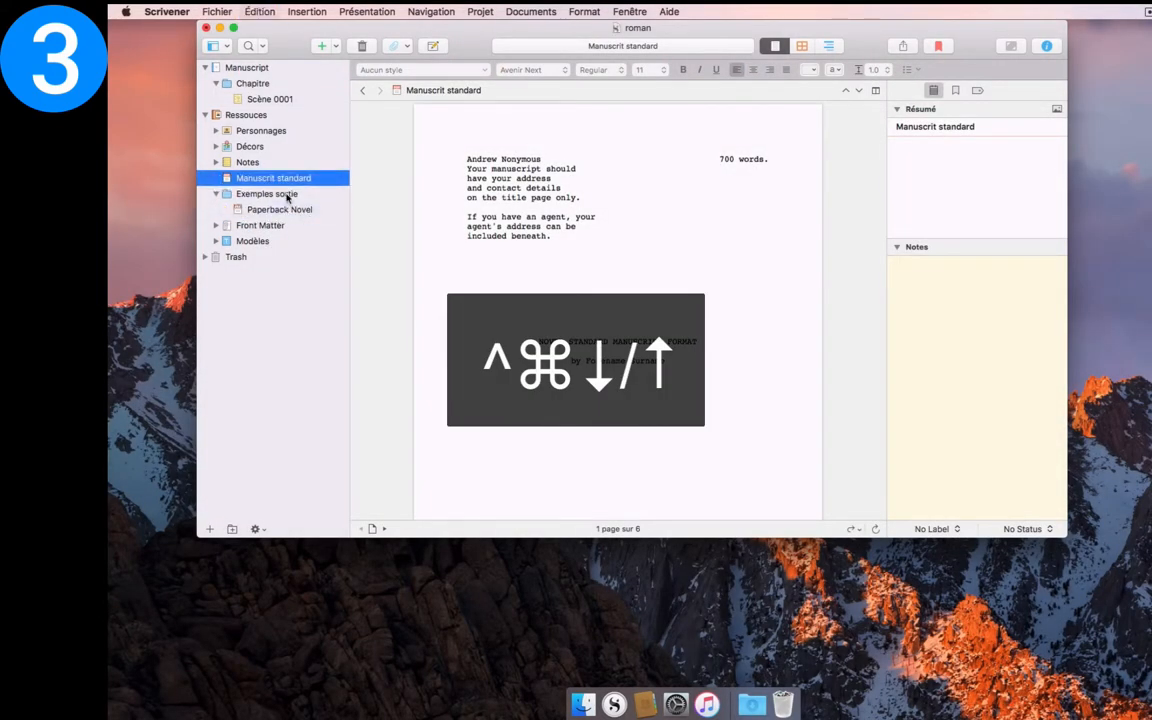
key("ctrl+super+Up")
key("ctrl+super+Up")
key("ctrl+super+Up")
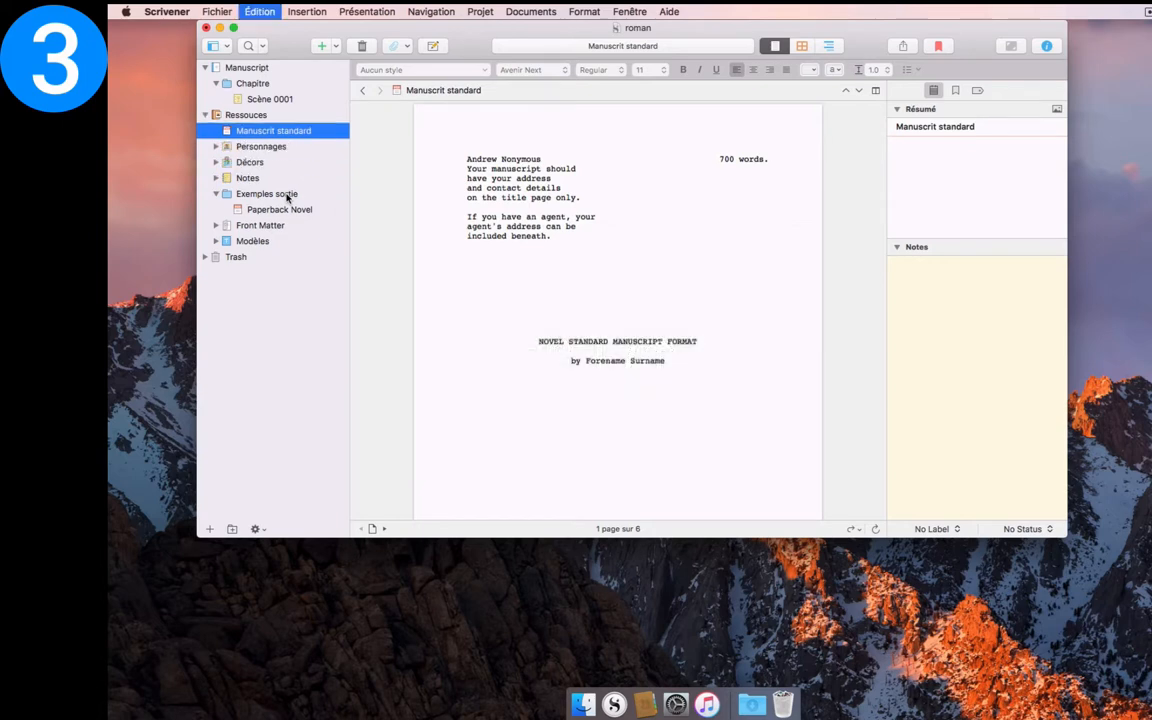
- Move Manuscrit standard back down the binder and nest it as the first document in the Exemples sortie folder
key("ctrl+super+Down")
key("ctrl+super+Down")
key("ctrl+super+Down")
key("ctrl+super+Right")
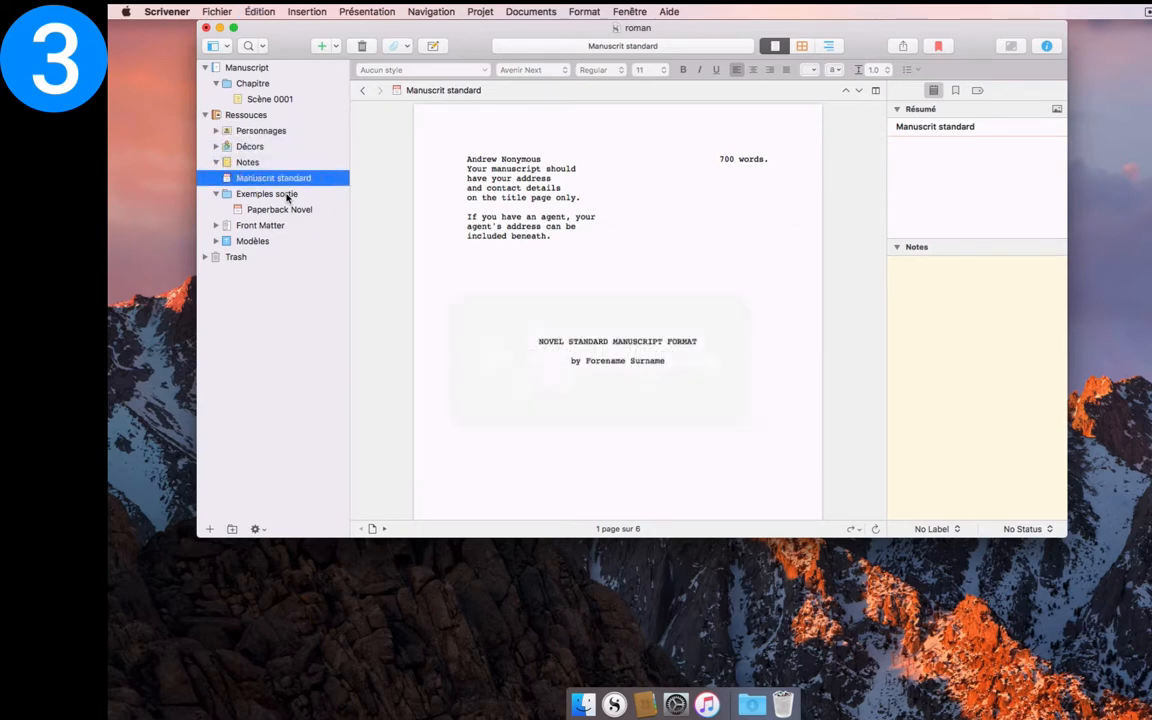
key("ctrl+super+Left")
key("ctrl+super+Down")
key("ctrl+super+Right")
key("ctrl+super+Up")
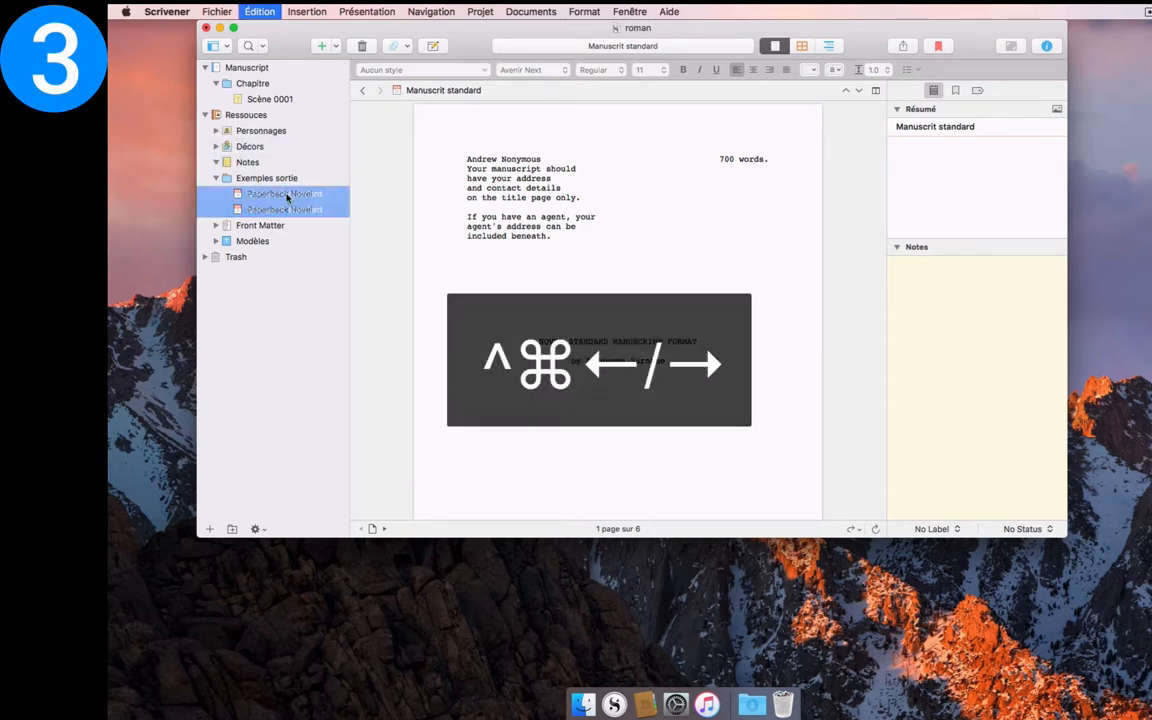
- In the project keywords, move Mot clé 1 down two places and up one place, and close the keyword list
key("shift+super+h")
key("Down")
key("ctrl+super+Down")
key("ctrl+super+Down")
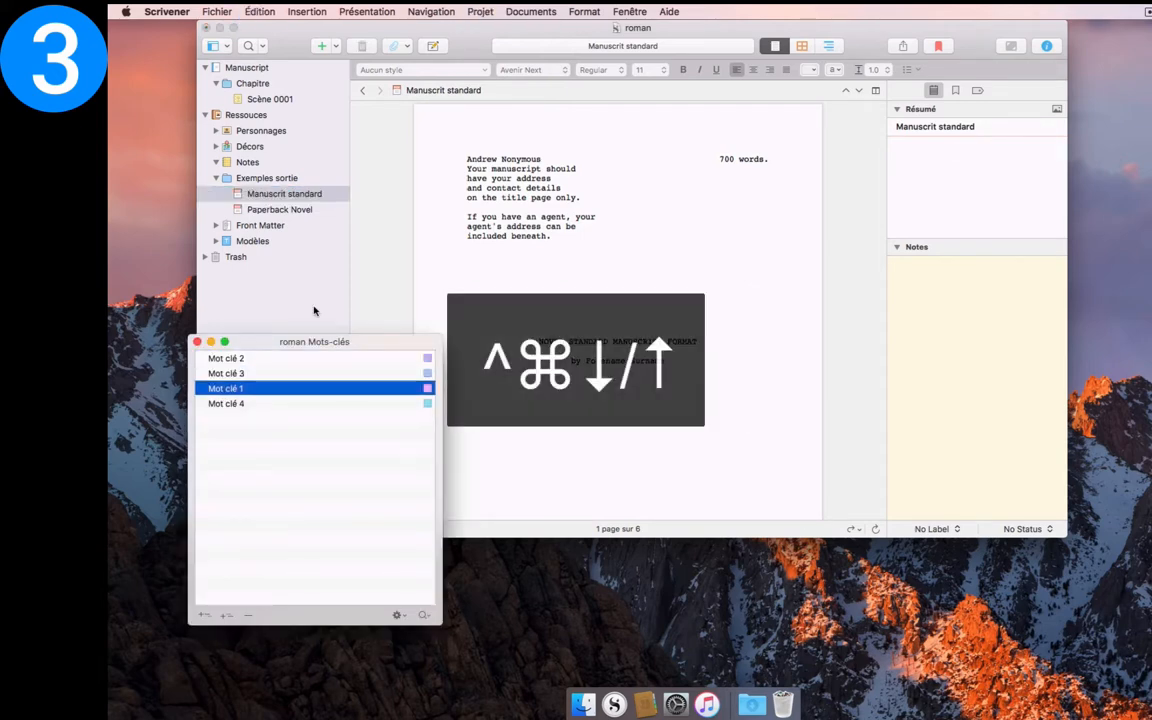
key("ctrl+super+Up")
key("Down")
key("shift+super+h")
- In the outline of the Exemples sortie folder, move Manuscrit standard down one place and back up
key("Left")
left_click(476, 125)
key("ctrl+super+Down")
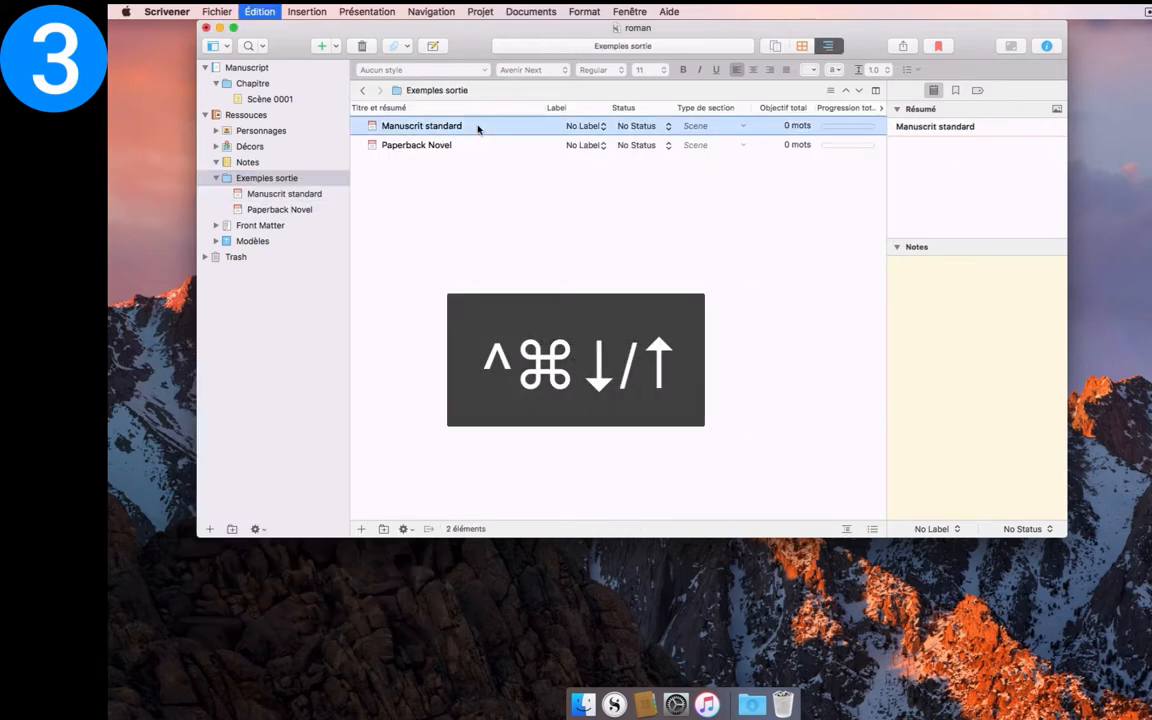
key("ctrl+super+Up")
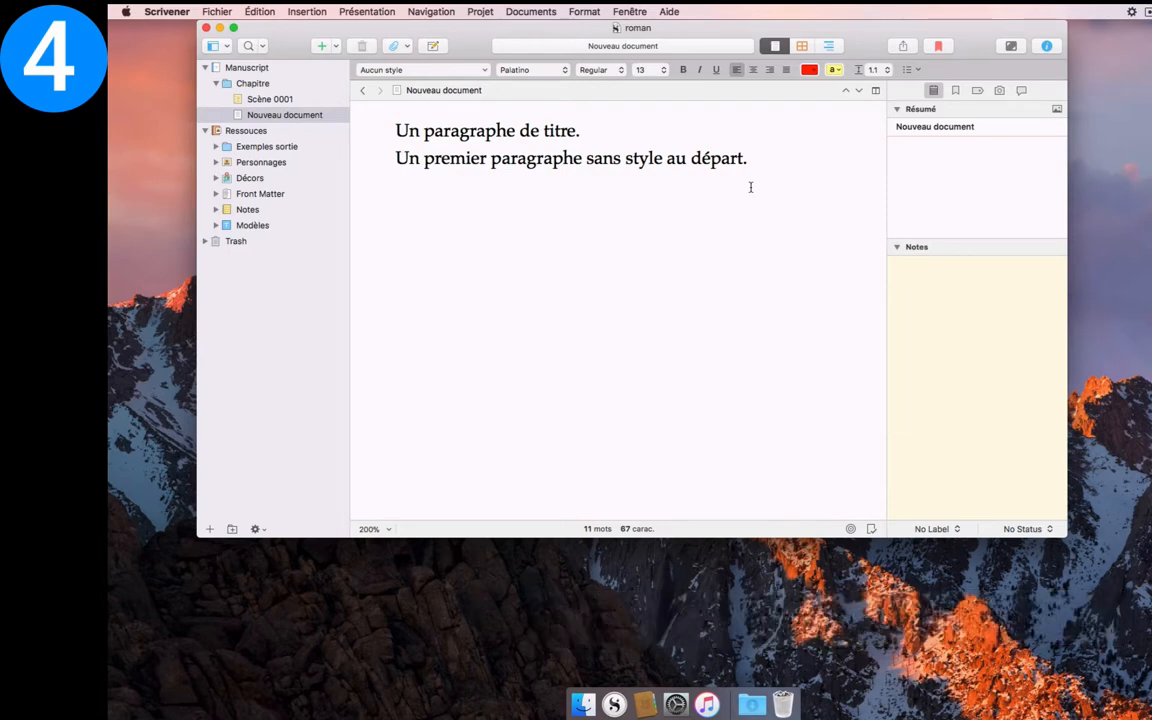
- Check the available text styles, try Texte centré on the paragraph and reset it to Aucun style
left_click(580, 10)
mouse_move(600, 62)
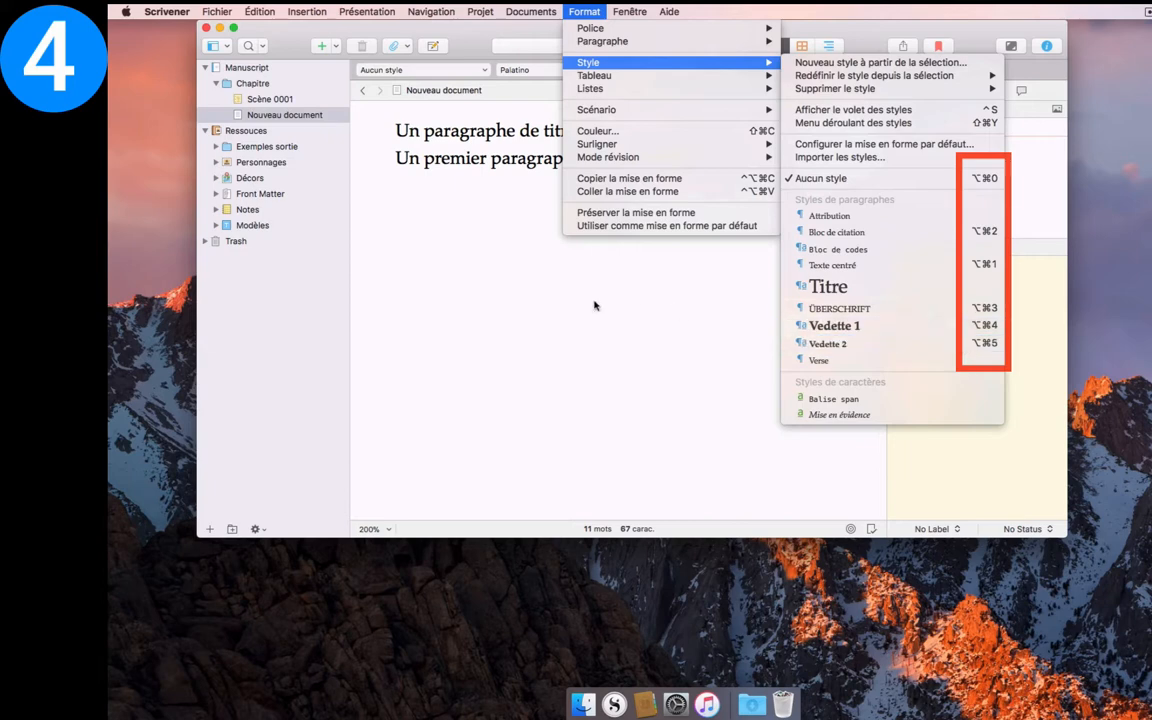
key("Escape")
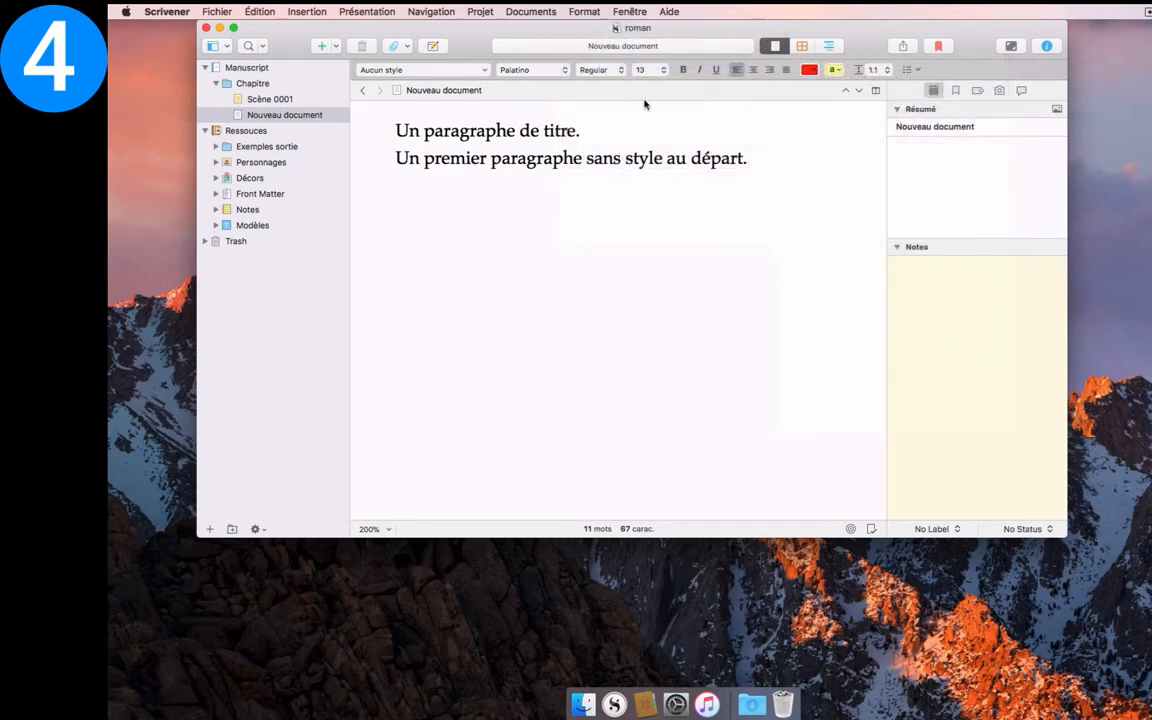
key("alt+super+1")
key("alt+super+0")
- Apply the Vedette 1 style to the title paragraph and switch it to Vedette 2
key("super+shift+y")
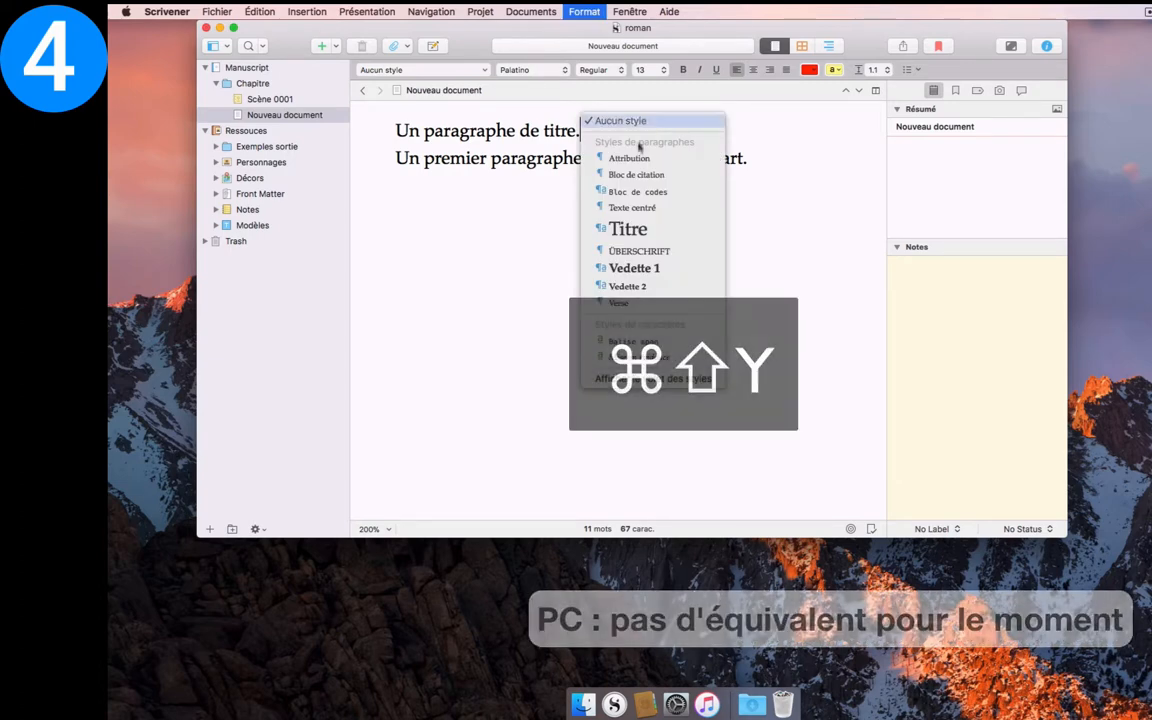
left_click(654, 266)
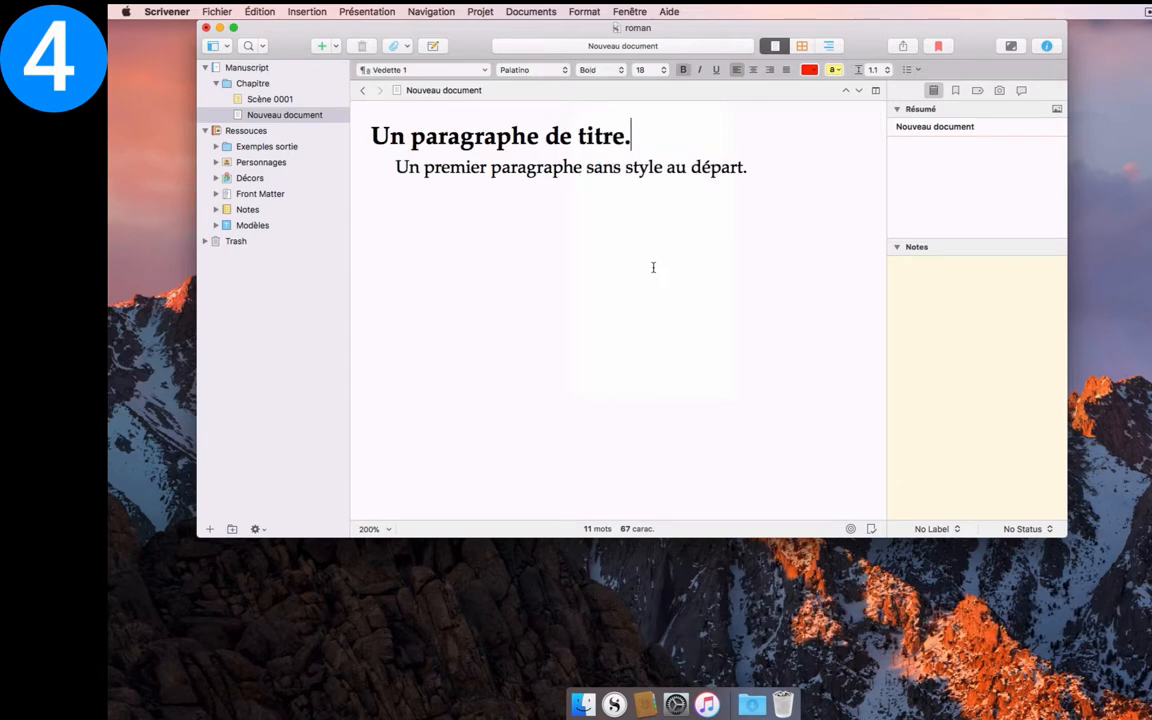
key("super+shift+y")
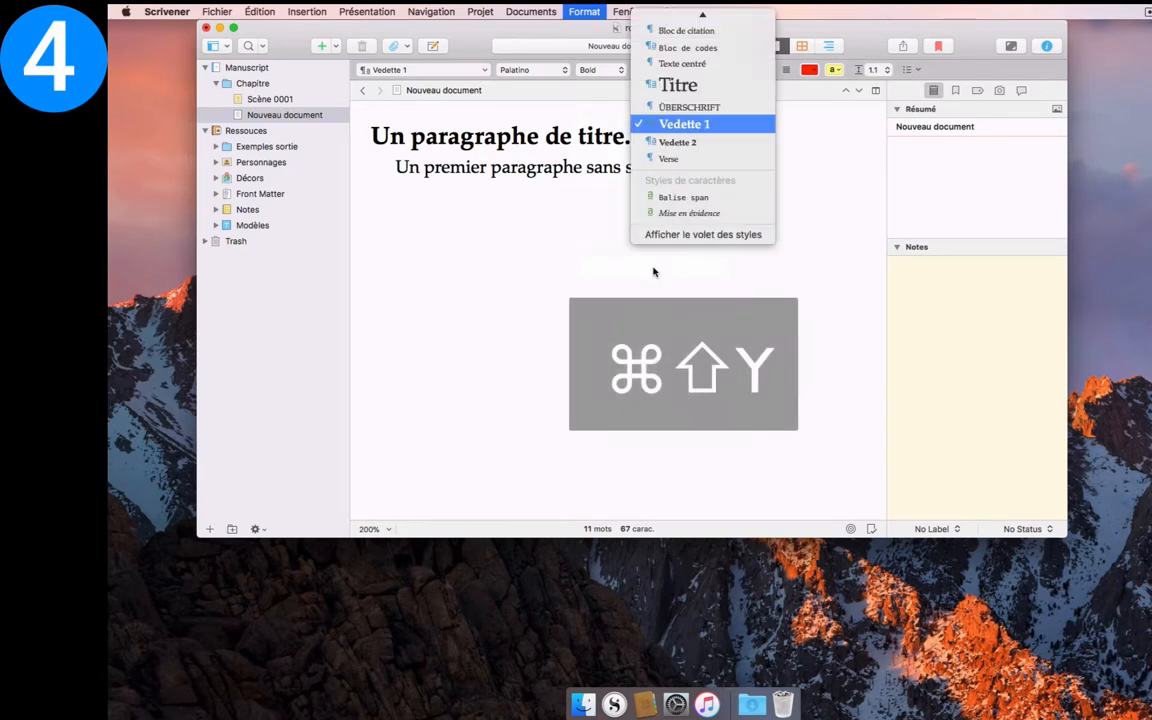
key("Down")
key("Return")
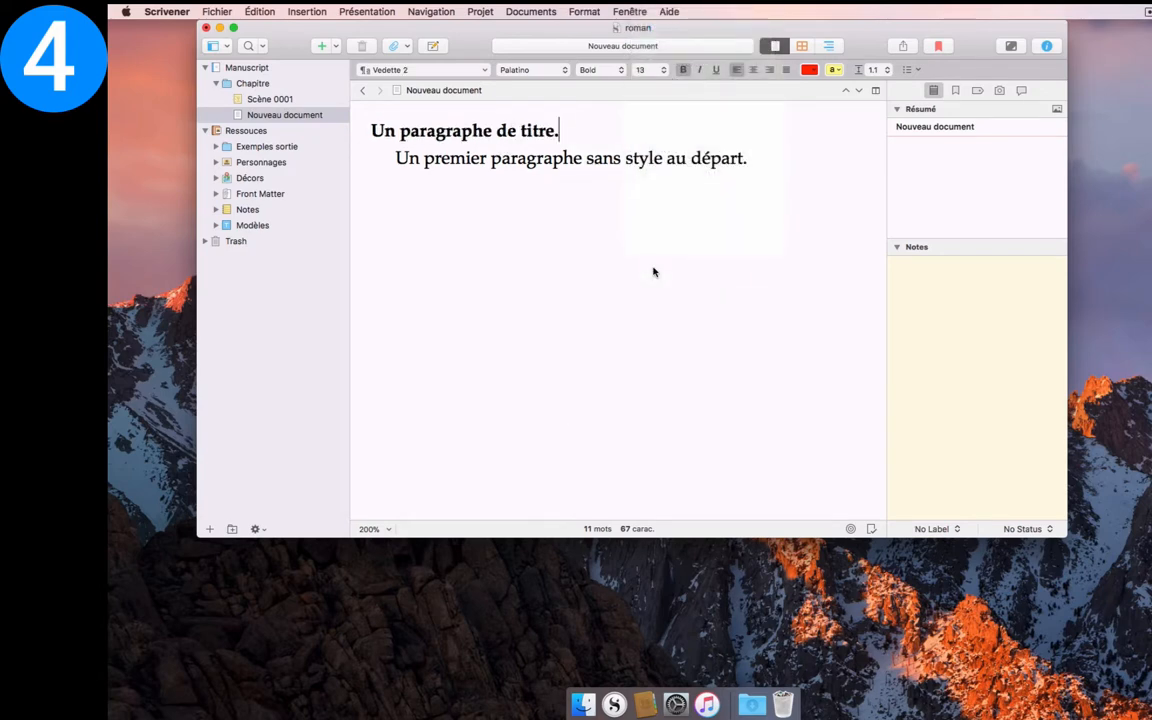
- Change the style of the title paragraph to Titre
key("super+shift+y")
key("Up")
key("t")
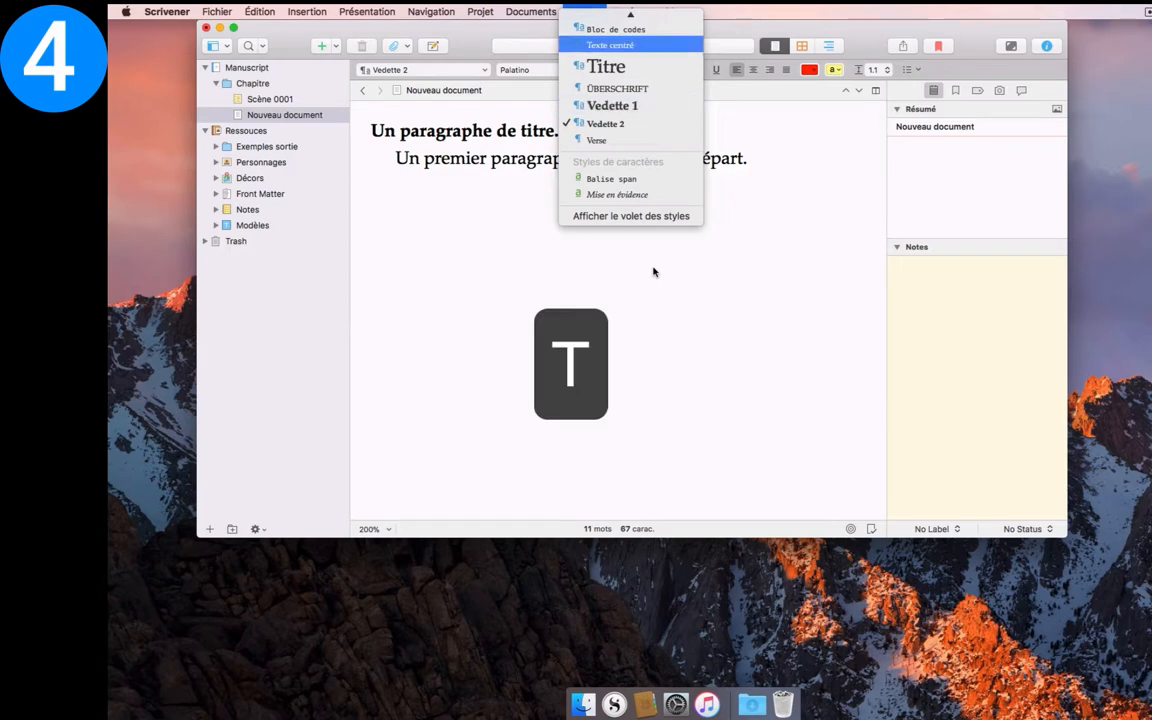
key("u")
key("t")
key("m")
key("t")
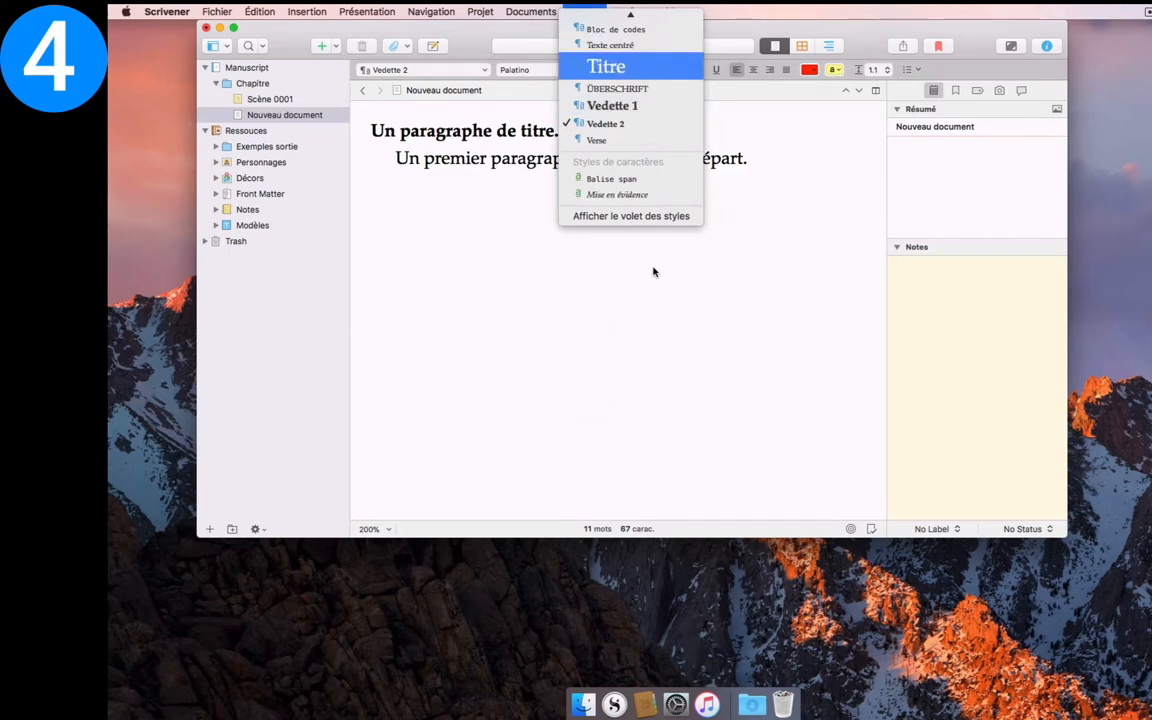
key("Return")
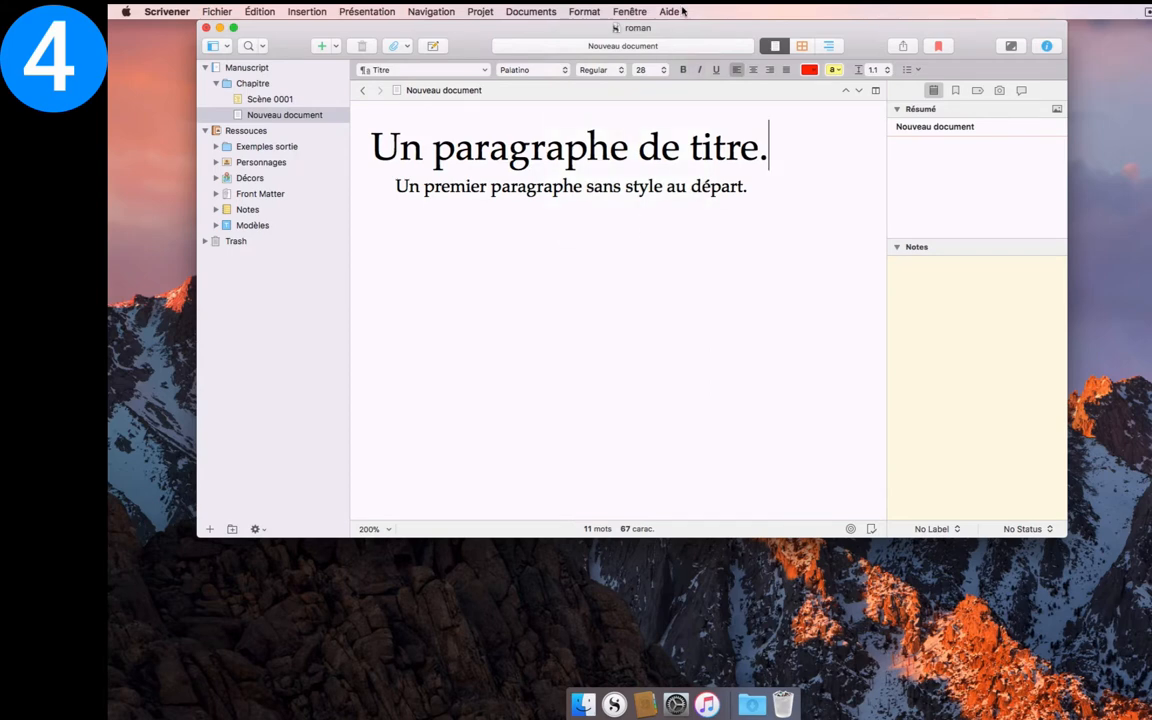
- Move the project window lower on the desktop and reset the title paragraph to Aucun style
left_click_drag(698, 29, 701, 122)
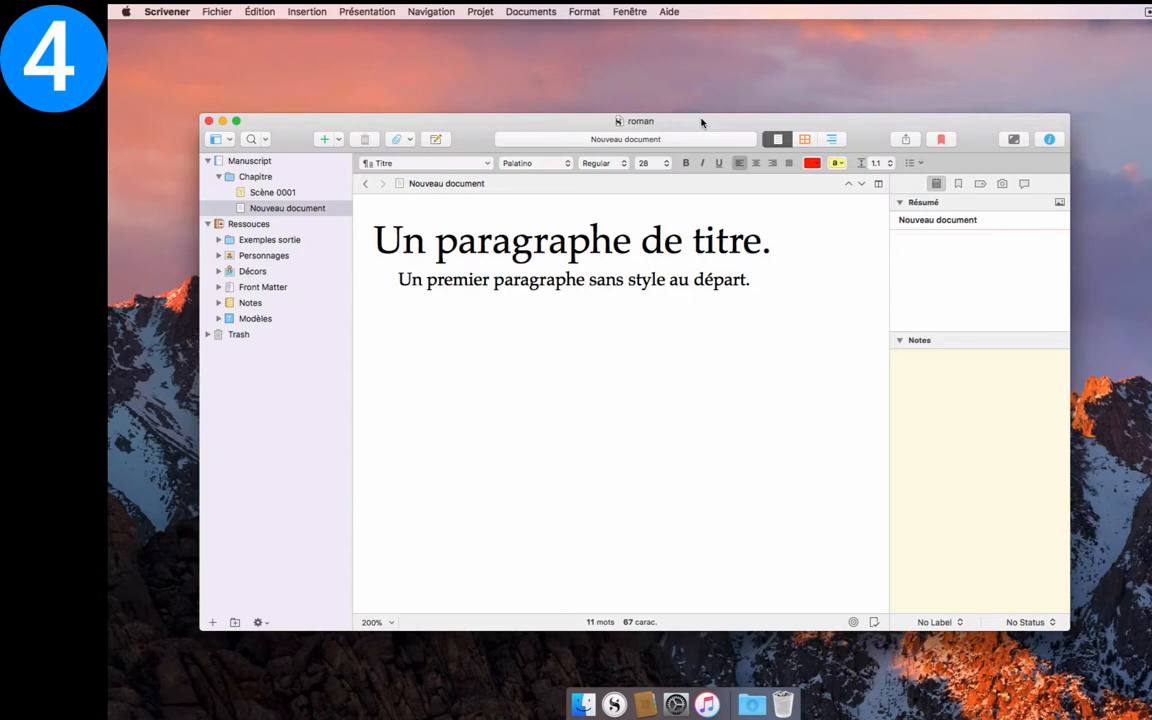
key("super+shift+y")
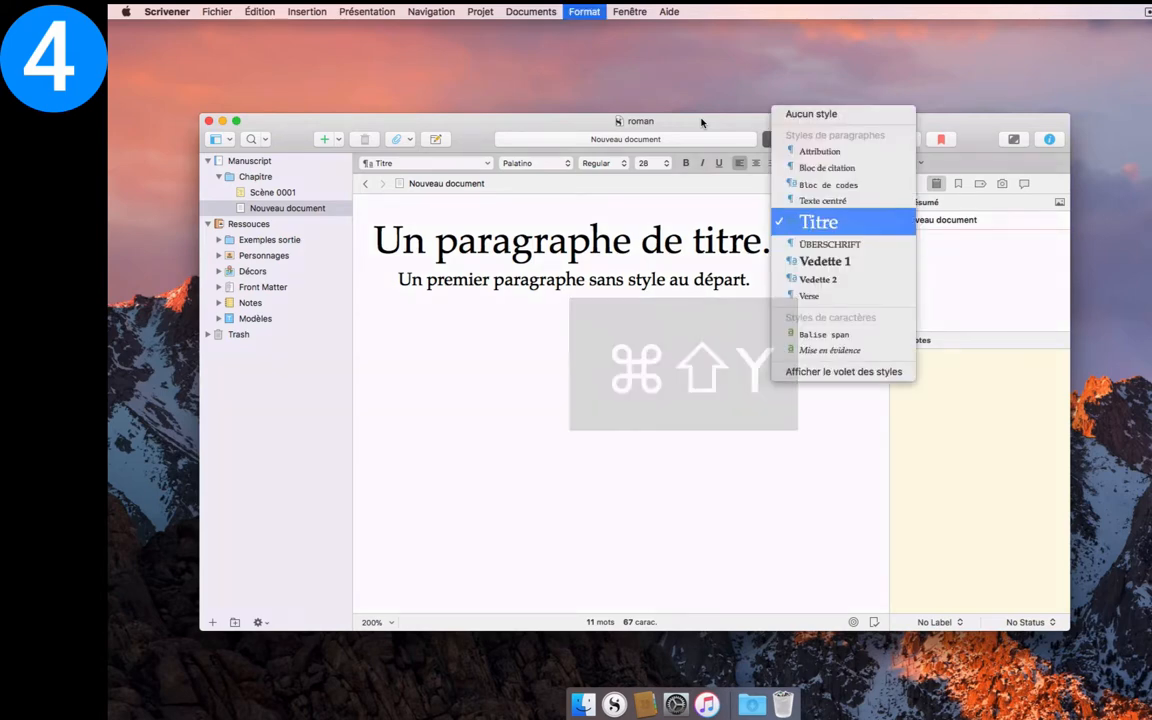
key("super+Up")
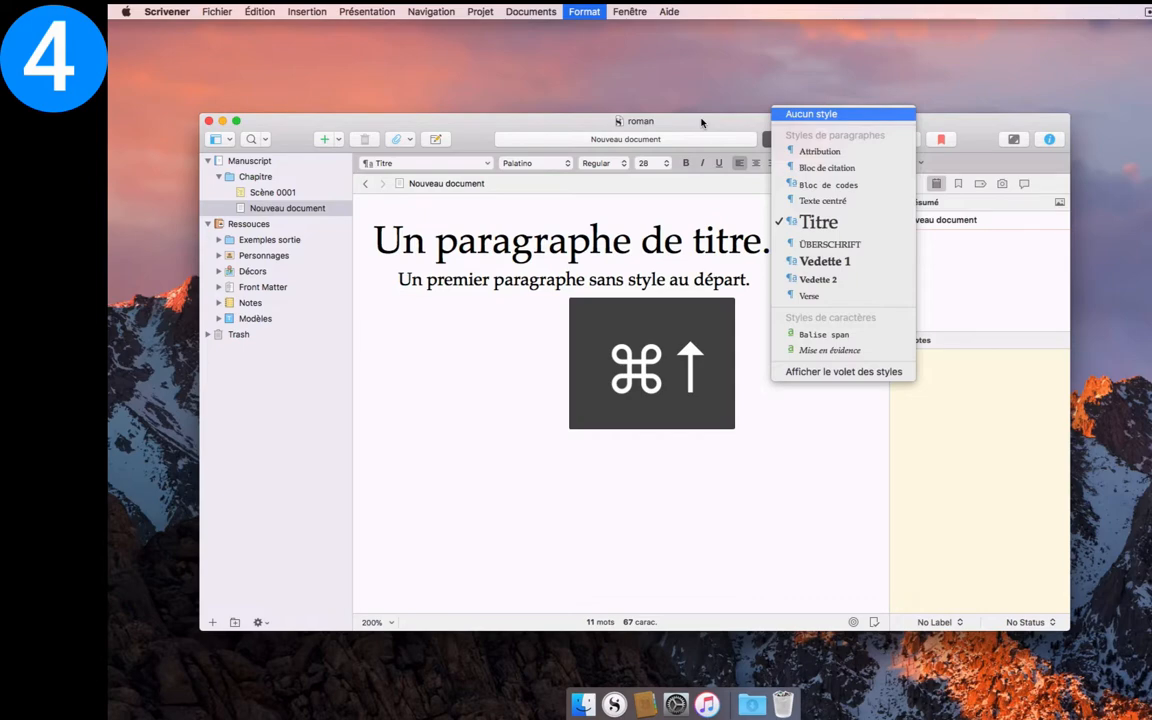
key("Return")
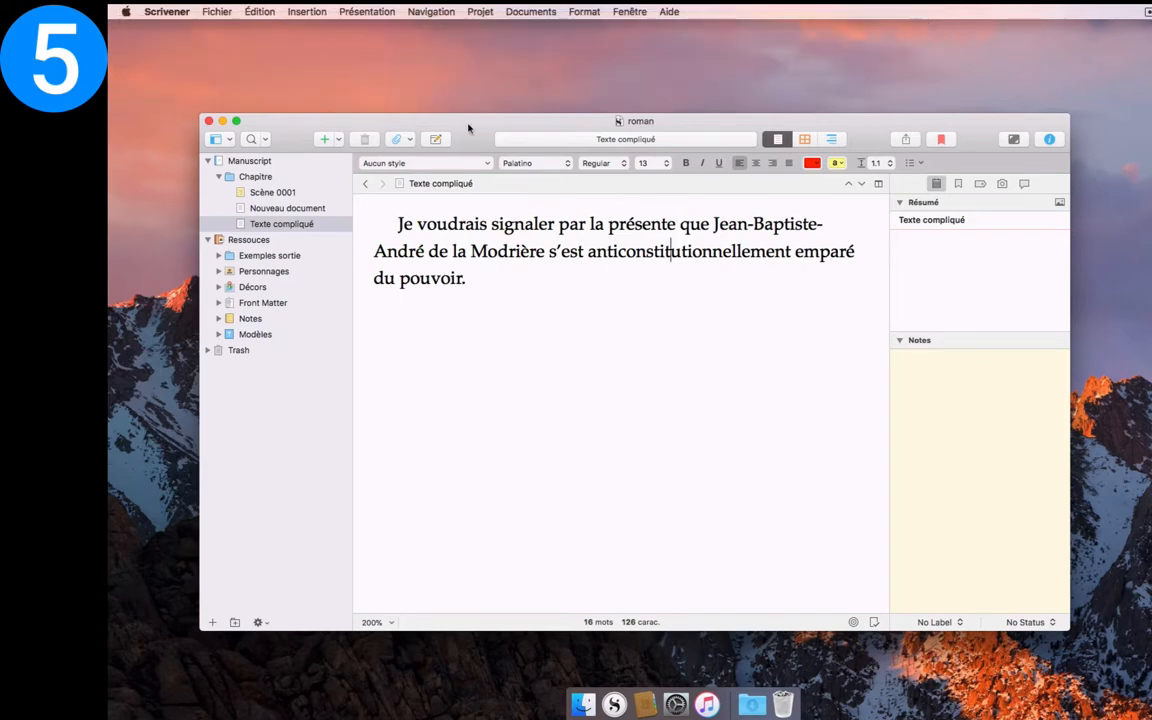
- In the Corrections preferences, turn off En mode Script uniquement for completion suggestions and close the preferences
left_click_drag(470, 123, 462, 90)
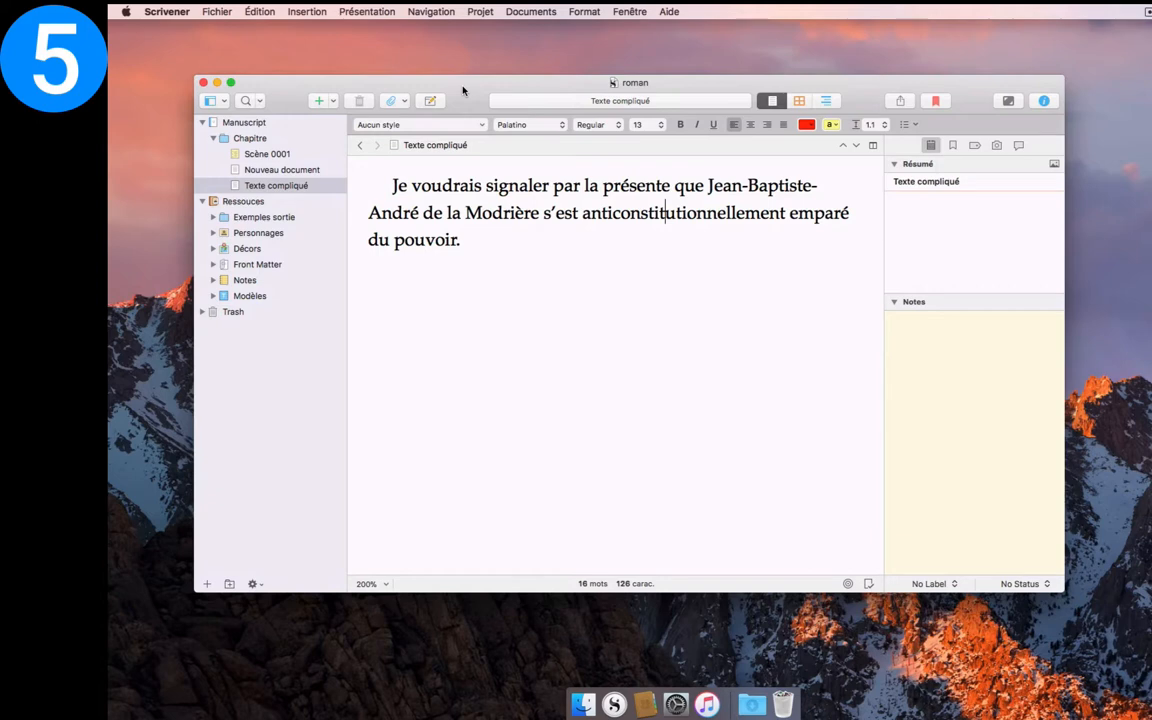
left_click(166, 12)
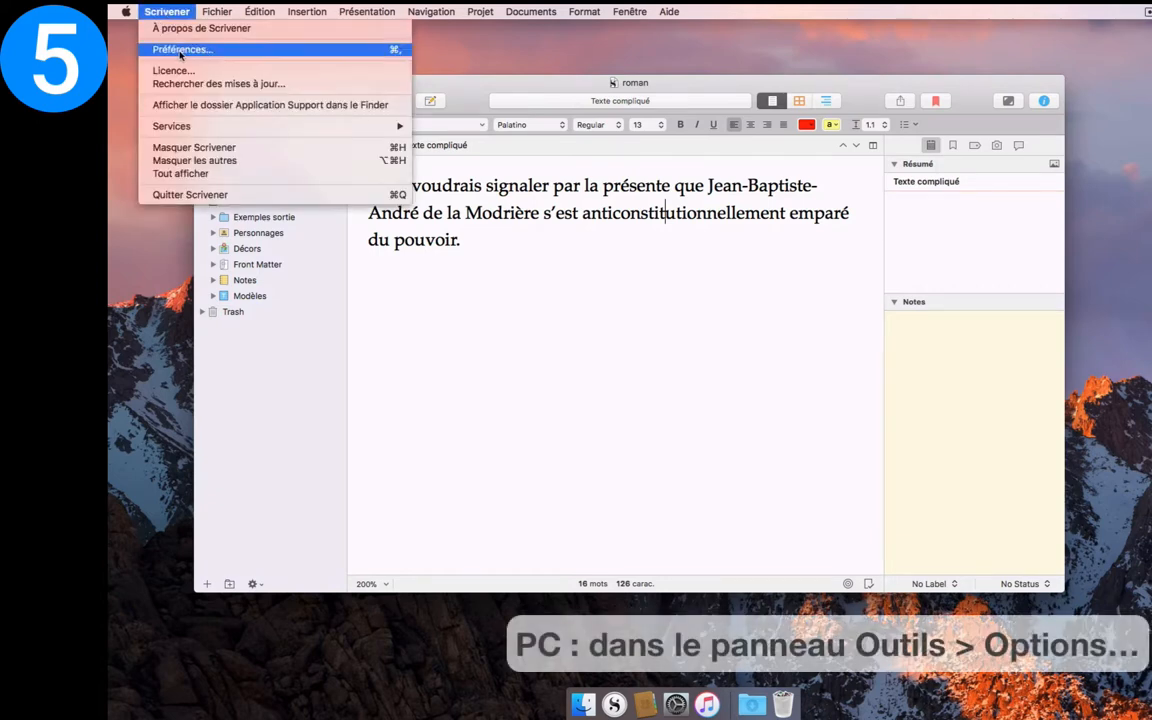
left_click(159, 44)
left_click(657, 168)
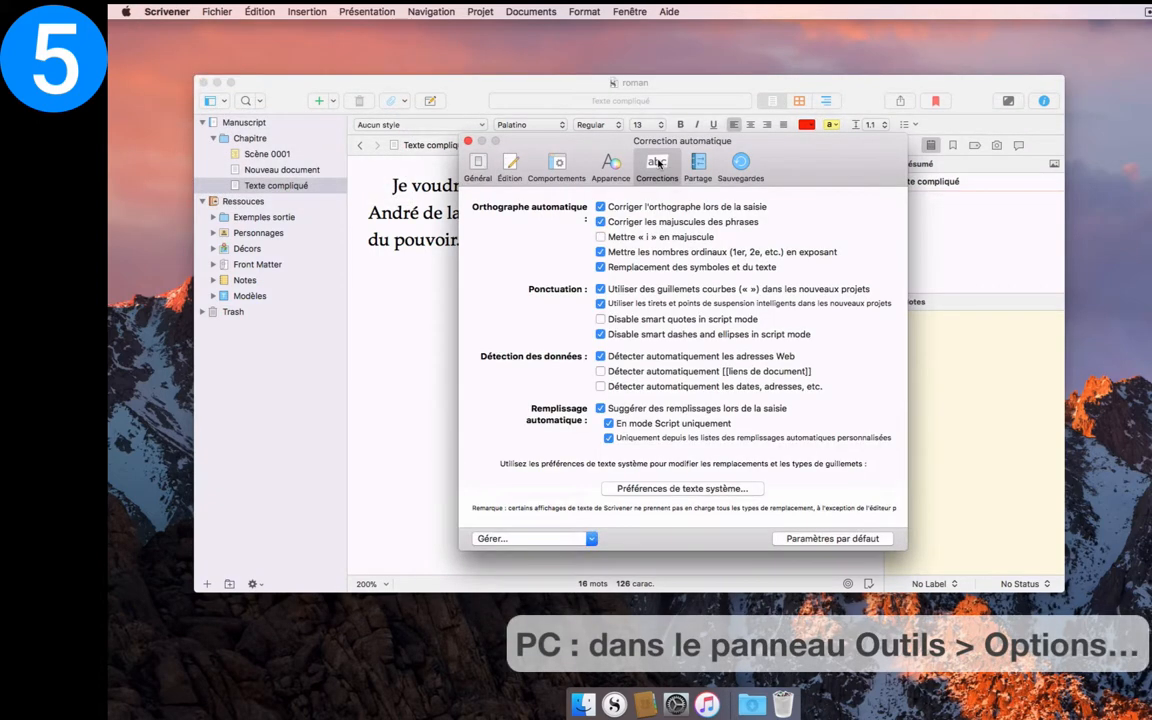
left_click(632, 425)
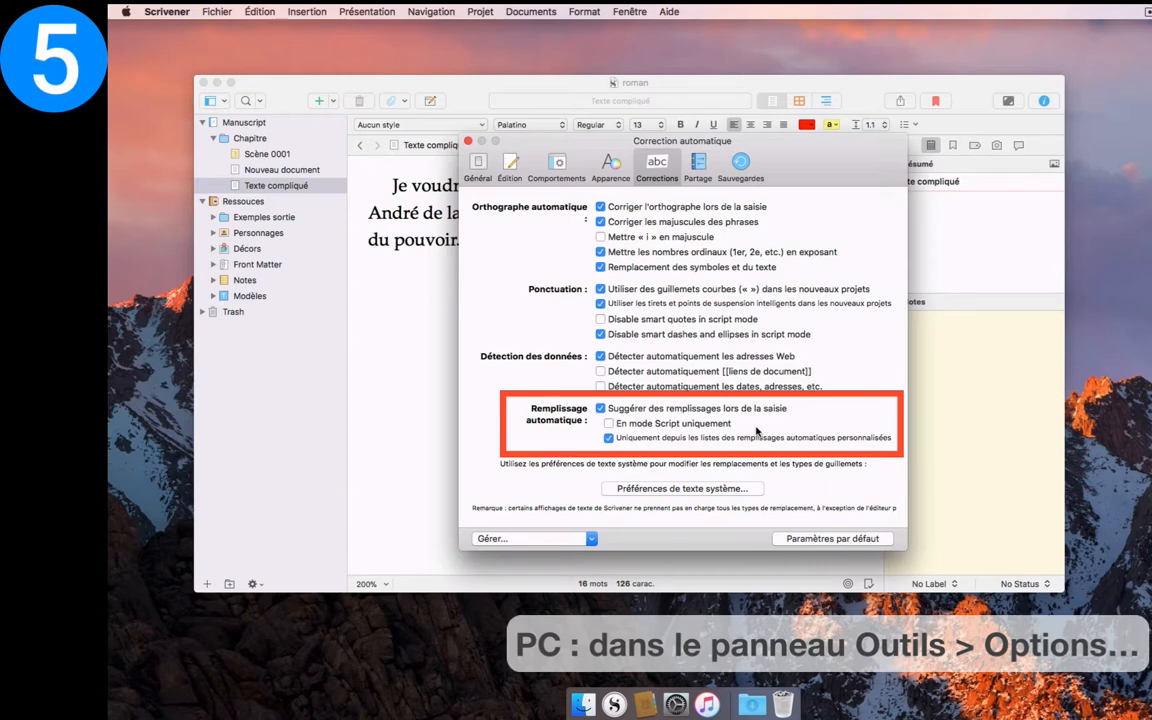
left_click(468, 141)
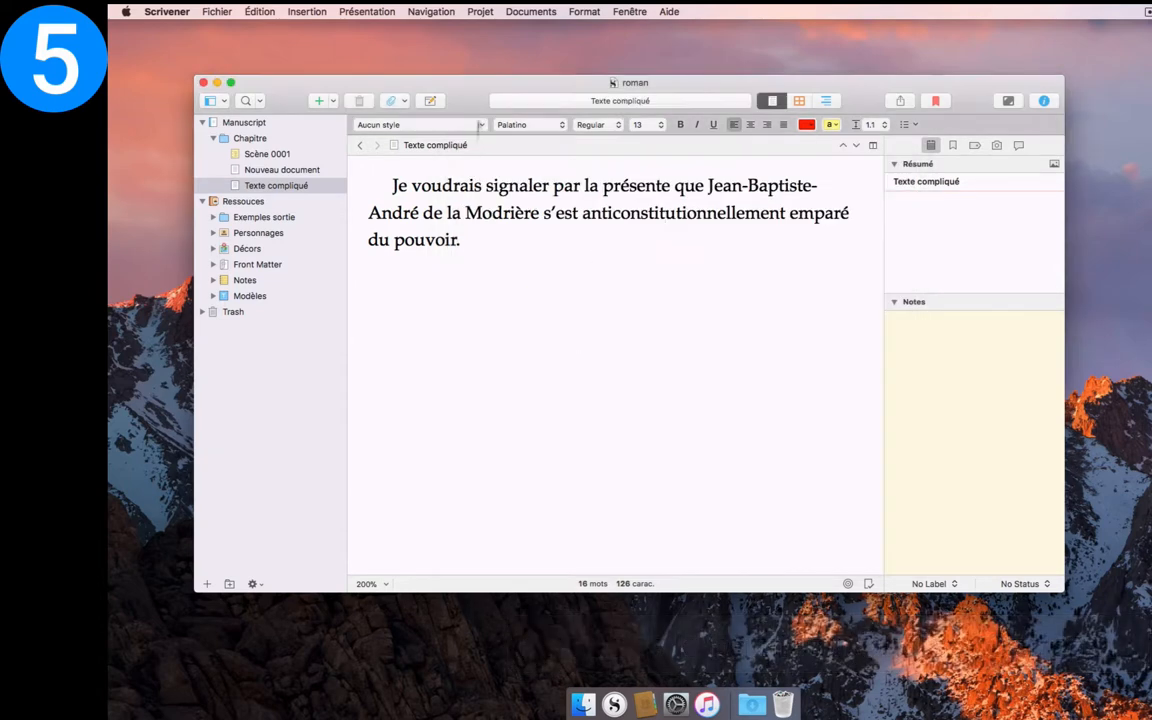
- Add "anticonstitutionnellement" from the text to the project's auto-completion list with the scope Tout (texte et scripts), and save the settings
double_click(630, 212)
left_click(480, 11)
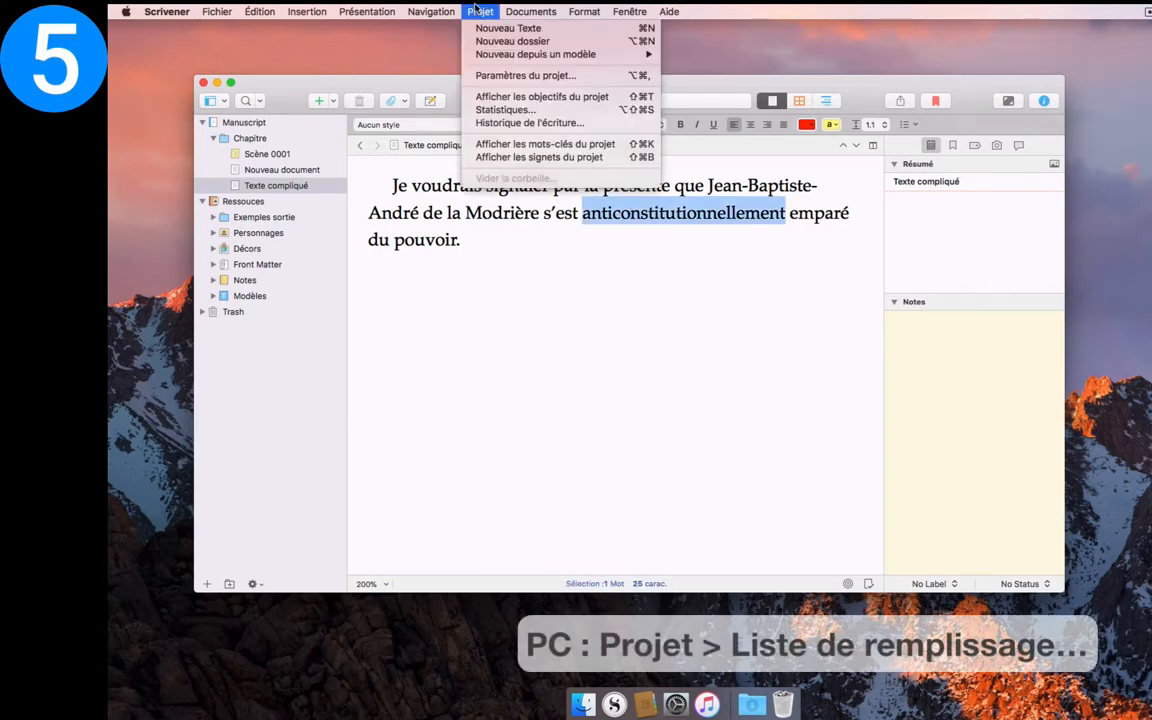
left_click(509, 76)
left_click(420, 218)
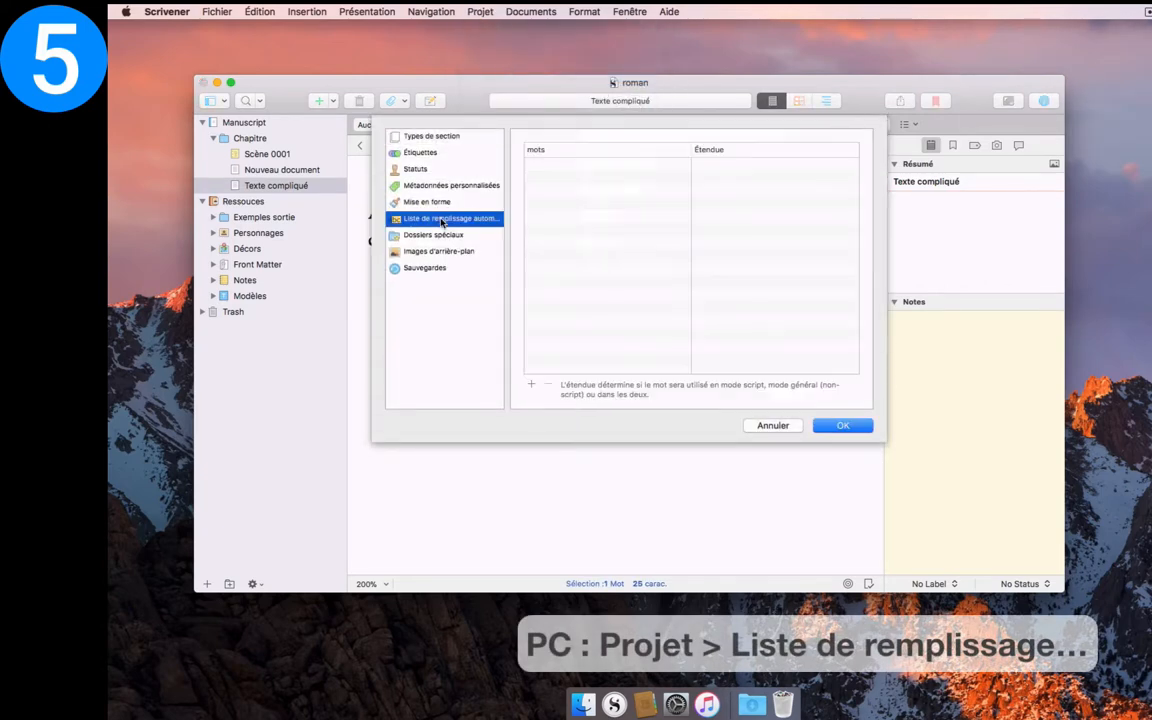
left_click(531, 384)
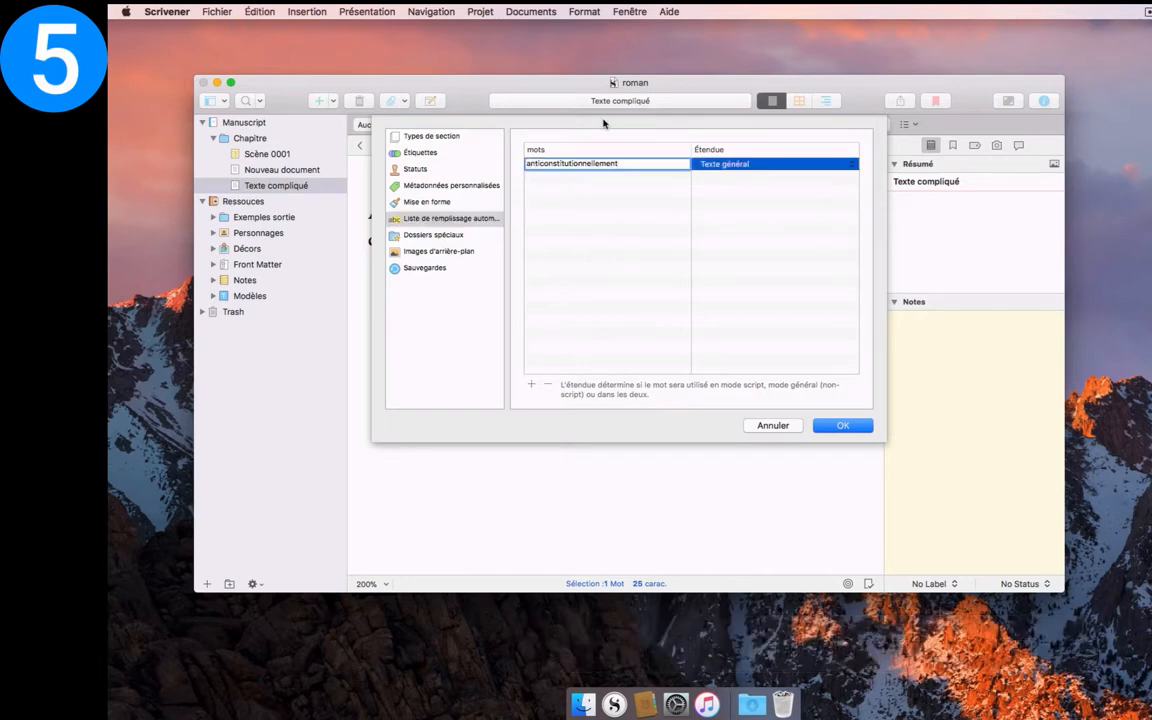
left_click(725, 163)
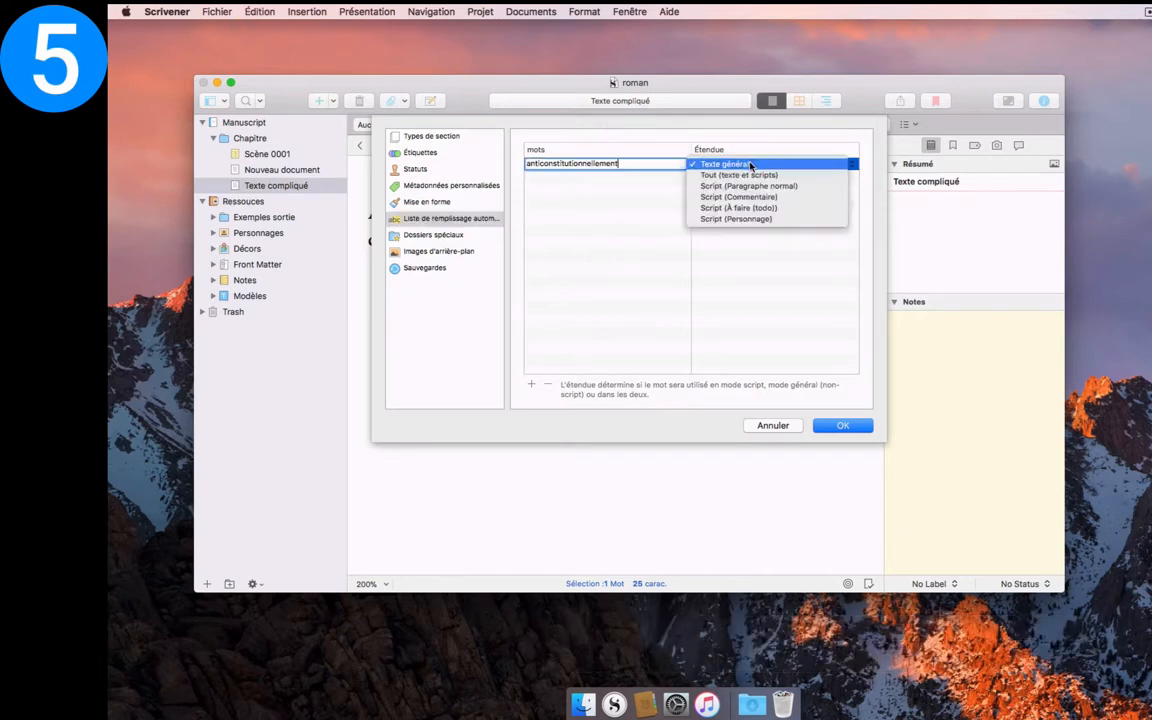
left_click(749, 180)
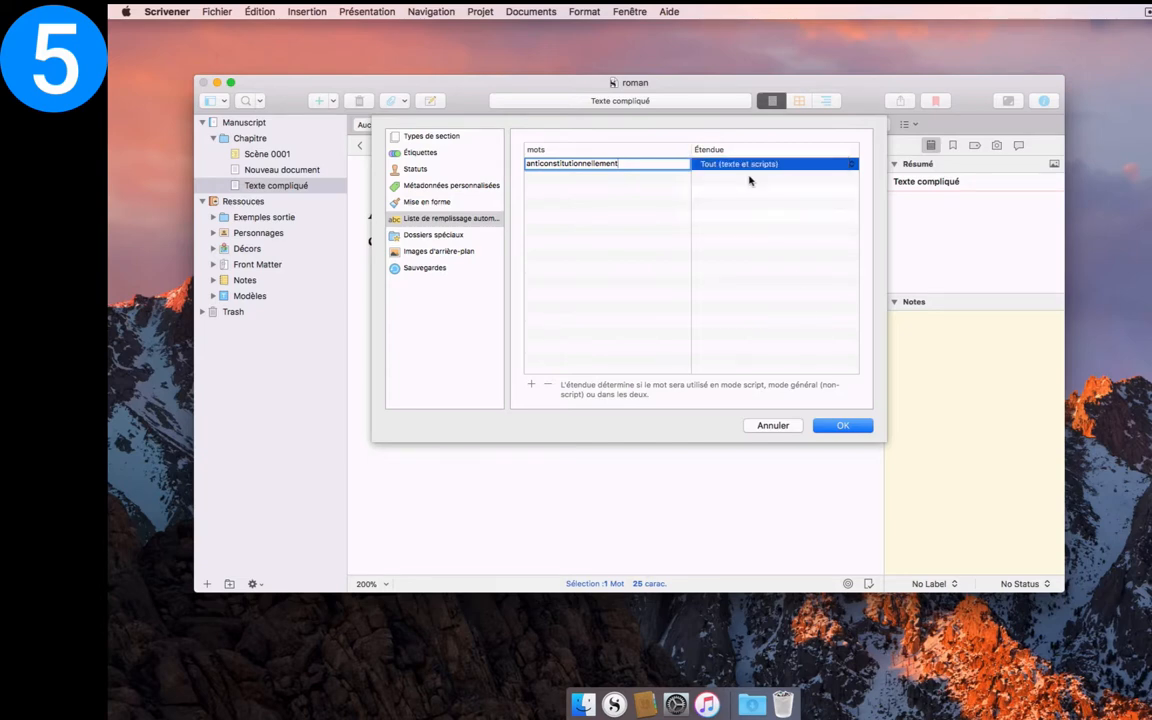
left_click(843, 425)
- Copy the character's full name from the text into the project's auto-completion list, set its scope to Tout (texte et scripts), and save
left_click_drag(706, 185, 543, 218)
key("super+c")
key("alt+super+comma")
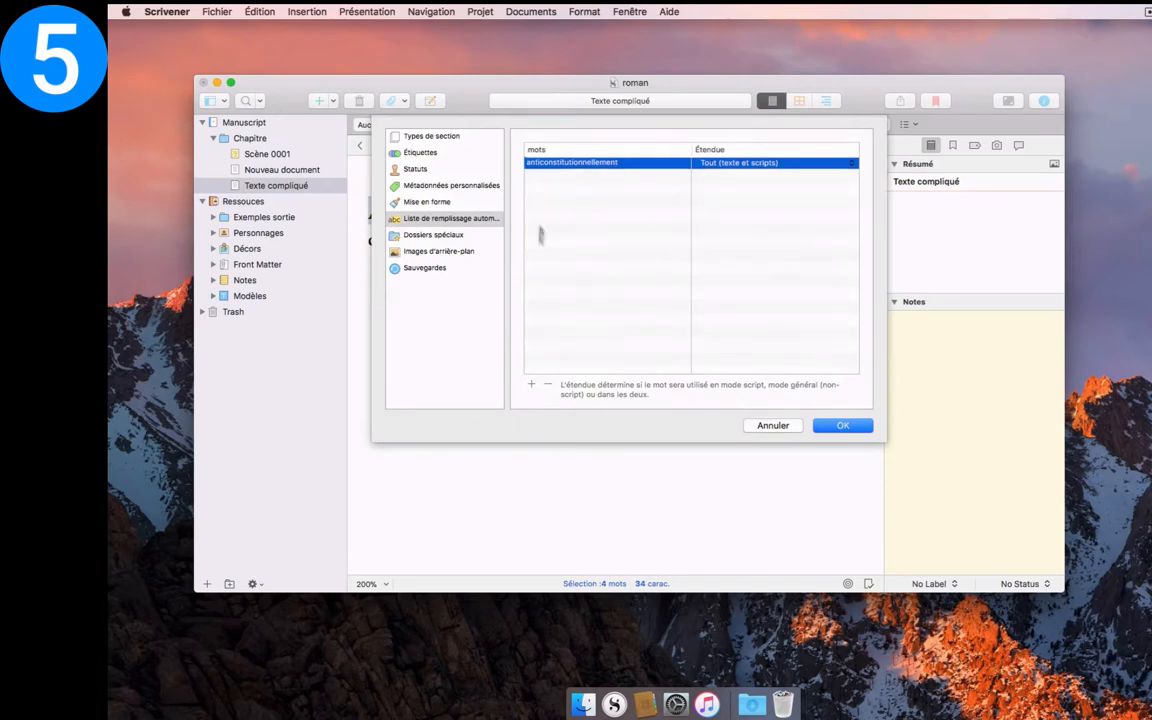
left_click(532, 384)
key("super+v")
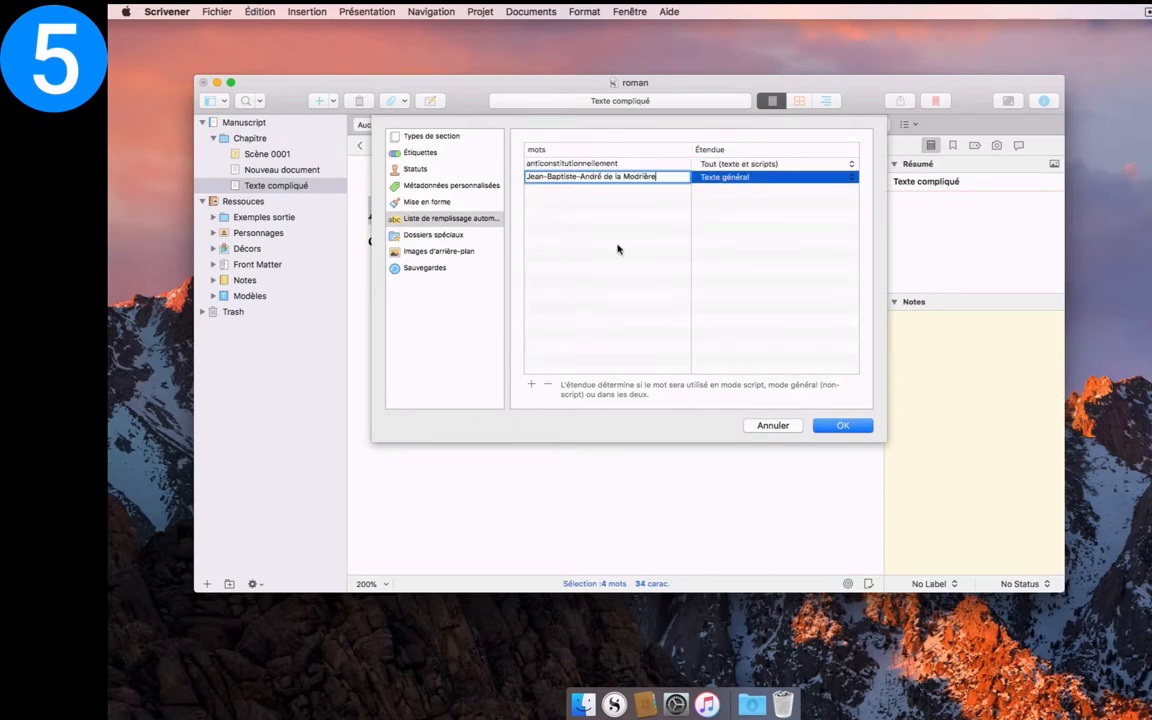
left_click(726, 178)
left_click(721, 188)
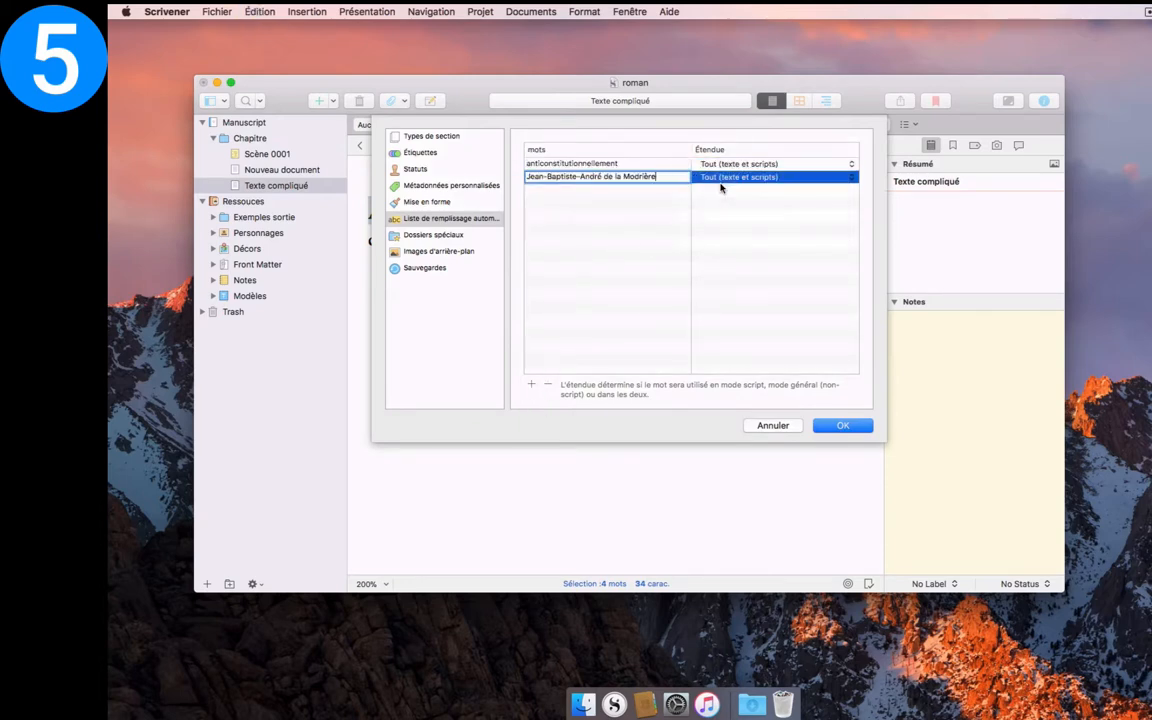
left_click(845, 426)
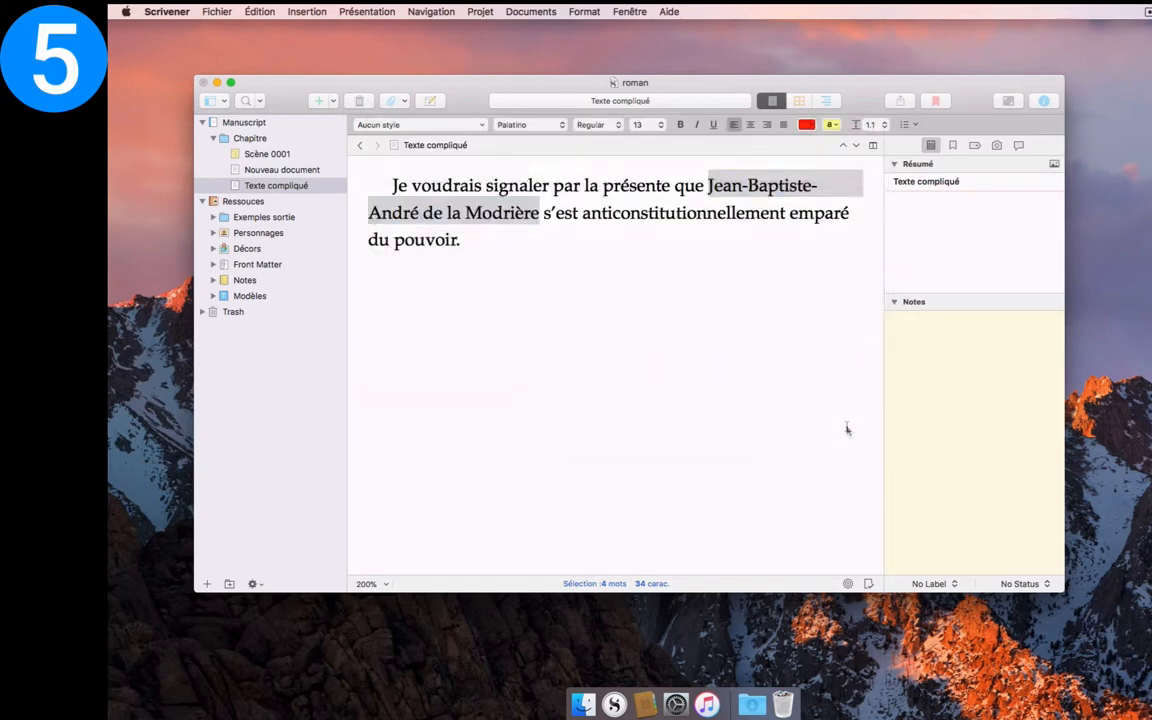
- Write a second paragraph starting "Nous voudrions signaler que ce", auto-completing the character's full name and "anticonstitutionnellement", and ending with "de nos service."
left_click(776, 388)
key("Return")
type("Nous voudrions signaler que ce Jean-Baptiste-André de la Modrière")
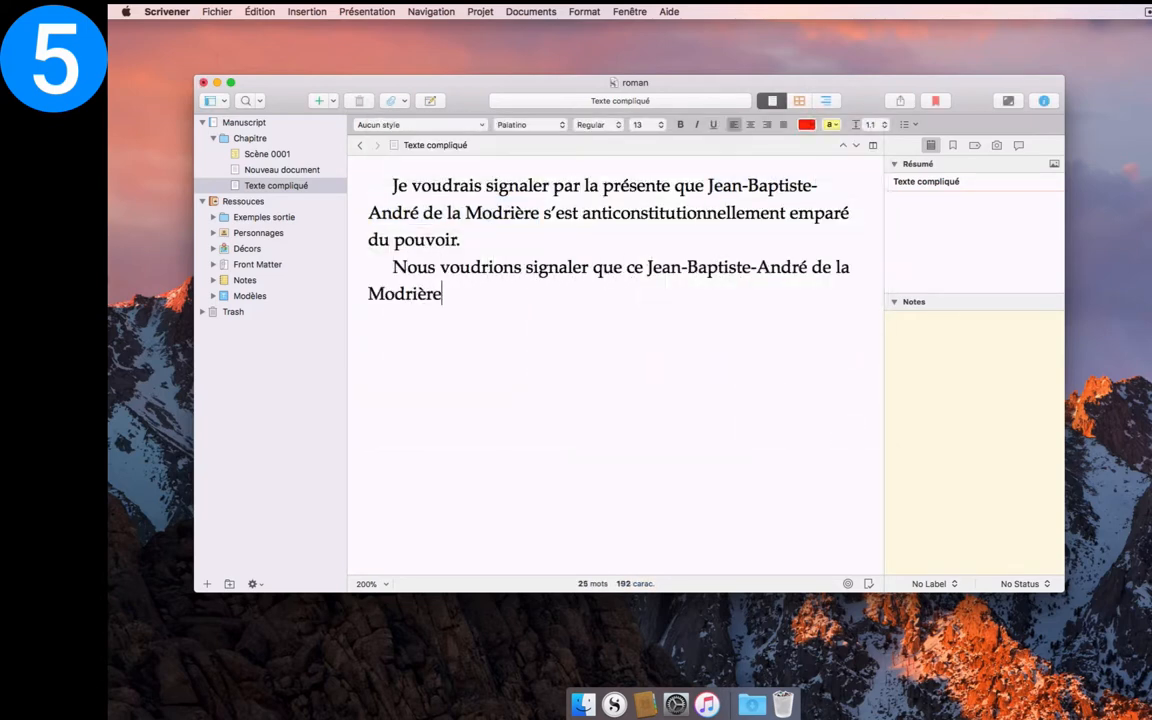
type(", a")
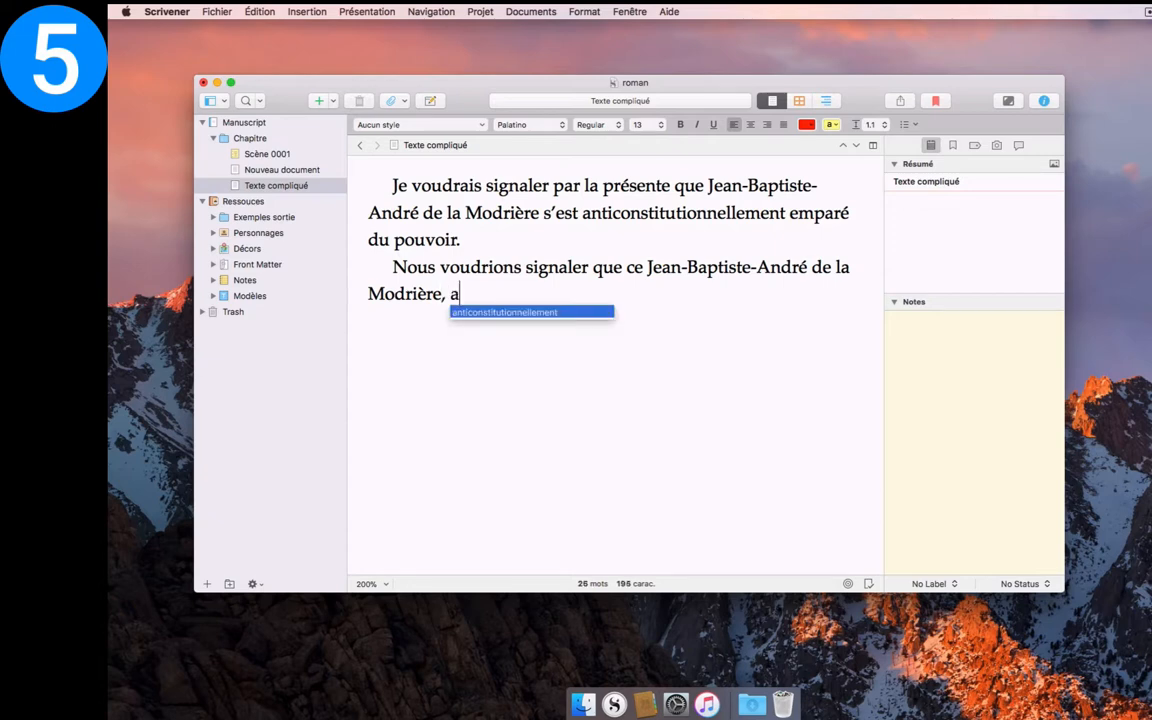
type("nticonstitutionnellement parlant, s’est déjà fait remarquer plus d’une fois ")
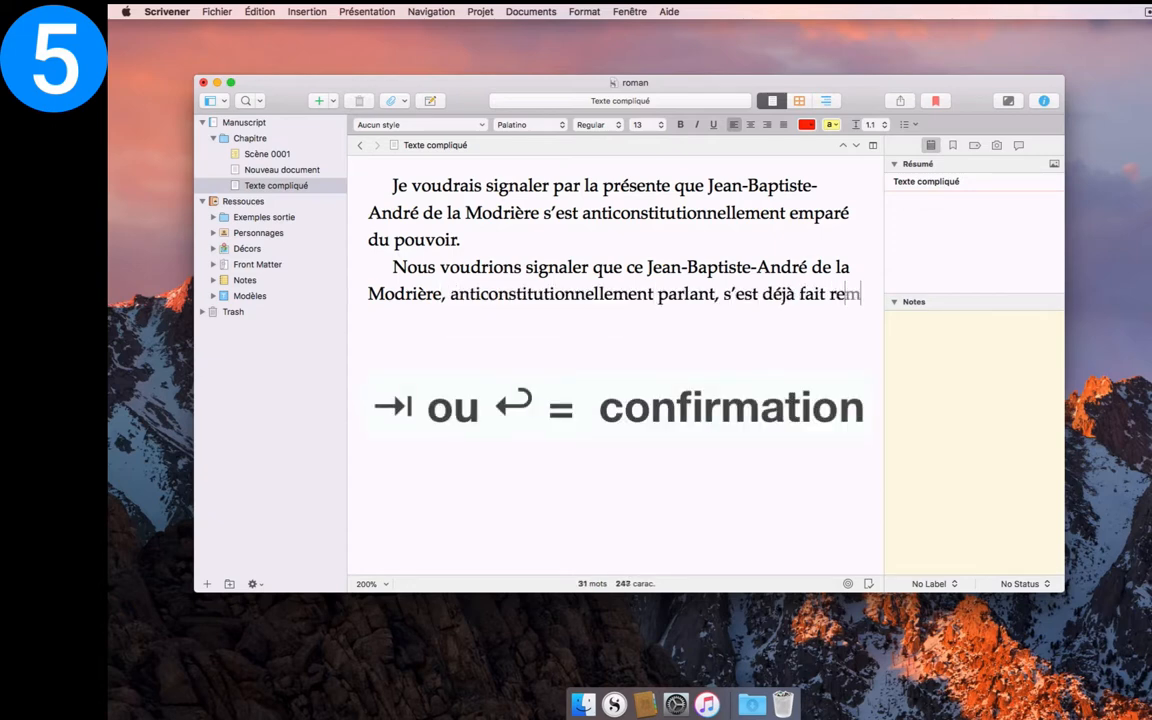
type("de nos service.")
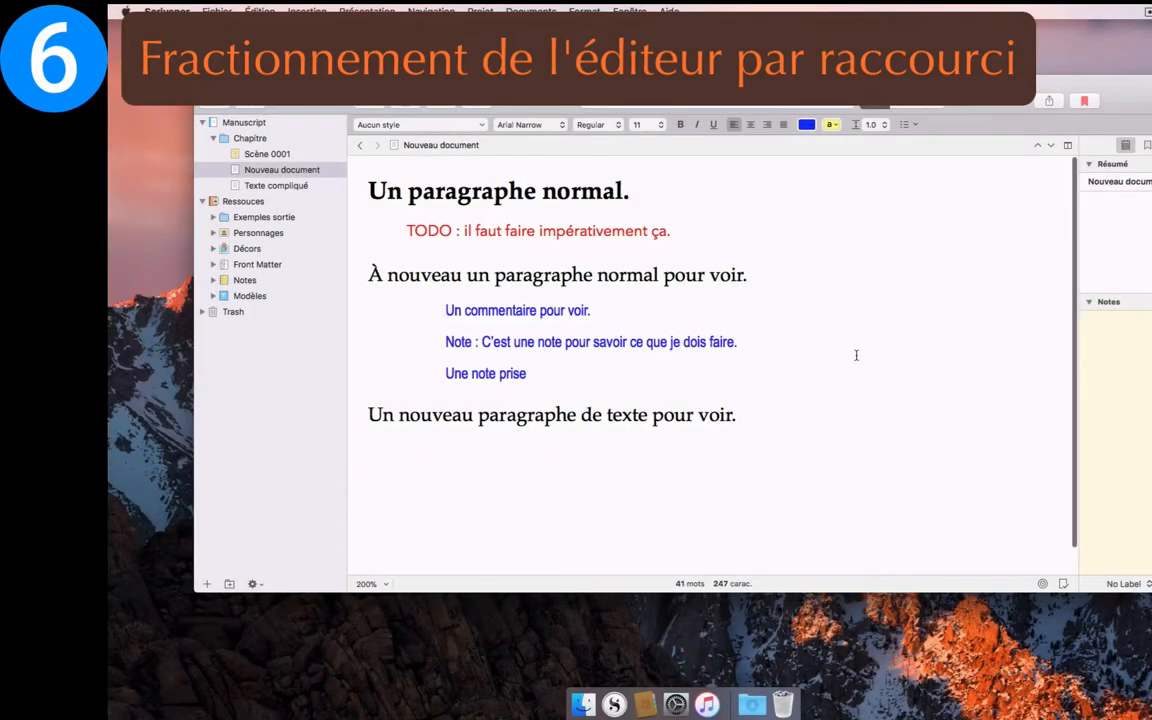
- Split the Nouveau document editor horizontally and return it to a single pane, repeating the toggle once
key("alt+super+equal")
key("alt+super+equal")
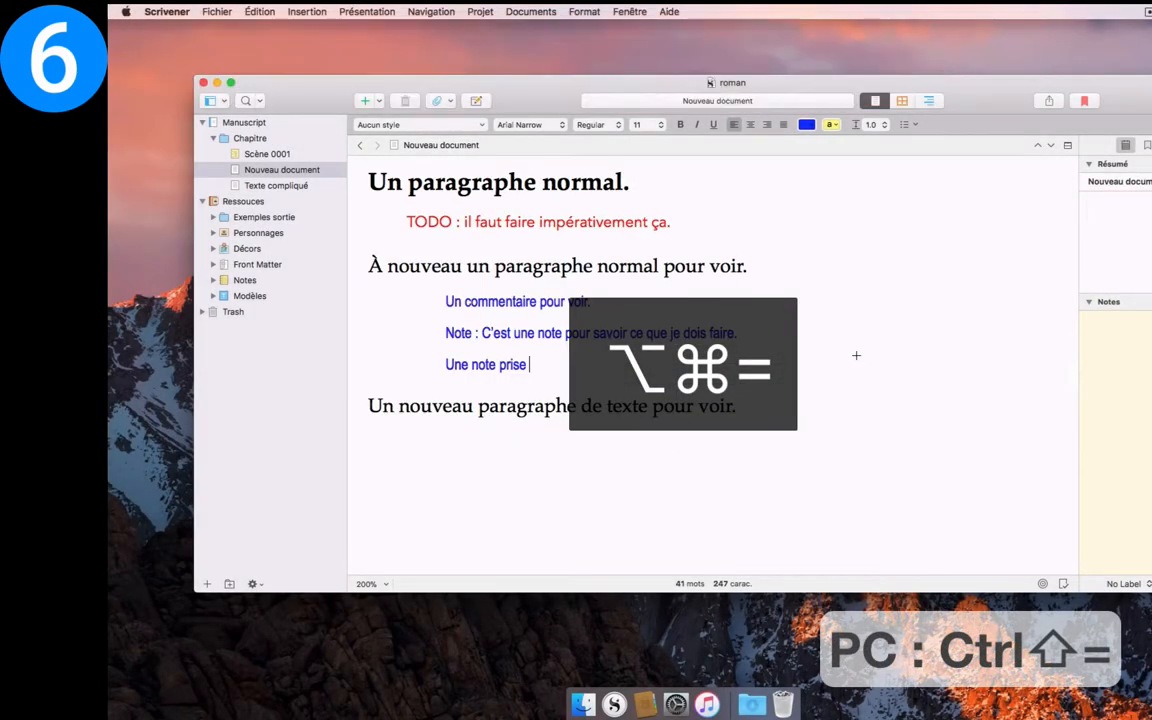
key("alt+super+equal")
key("alt+super+equal")
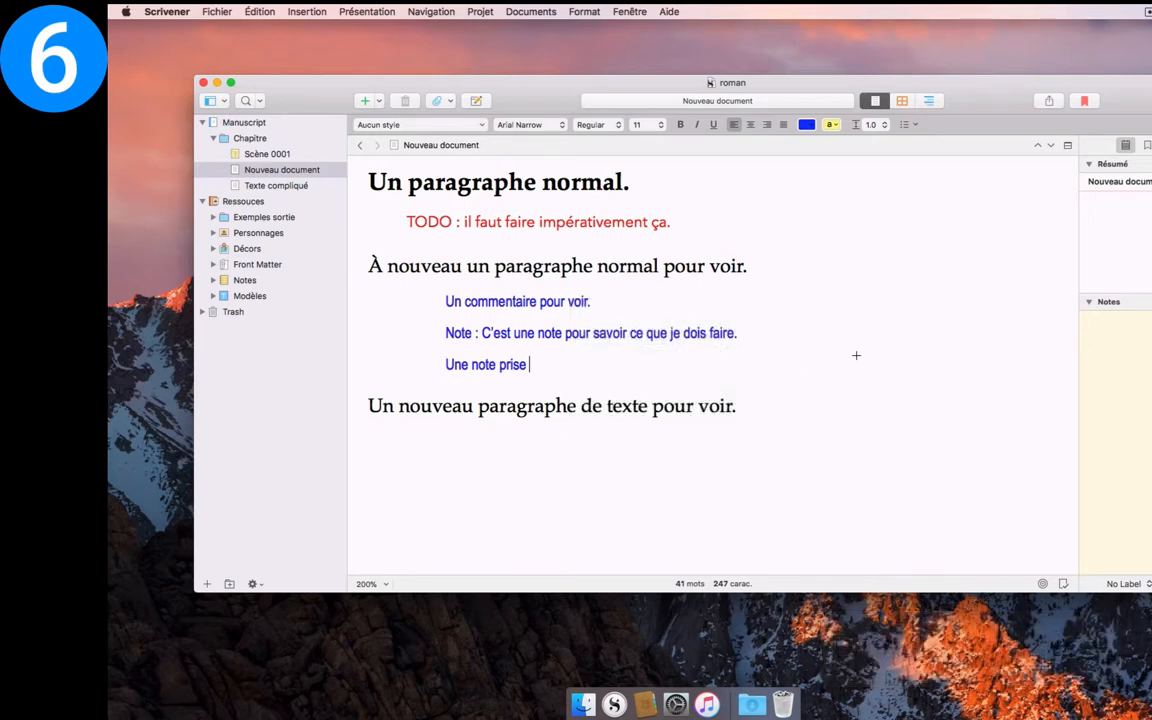
- Split the Nouveau document editor vertically and return it to a single pane, repeating the toggle once
key("super+quotedbl")
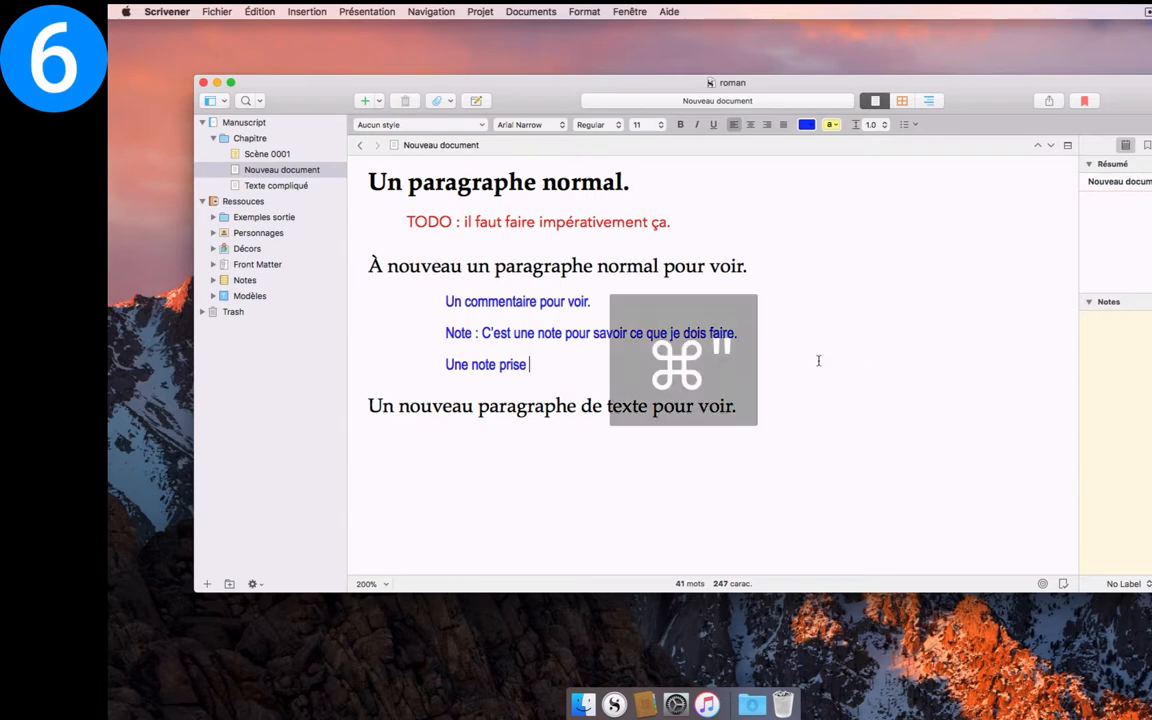
key("super+quotedbl")
key("super+quotedbl")
key("super+quotedbl")
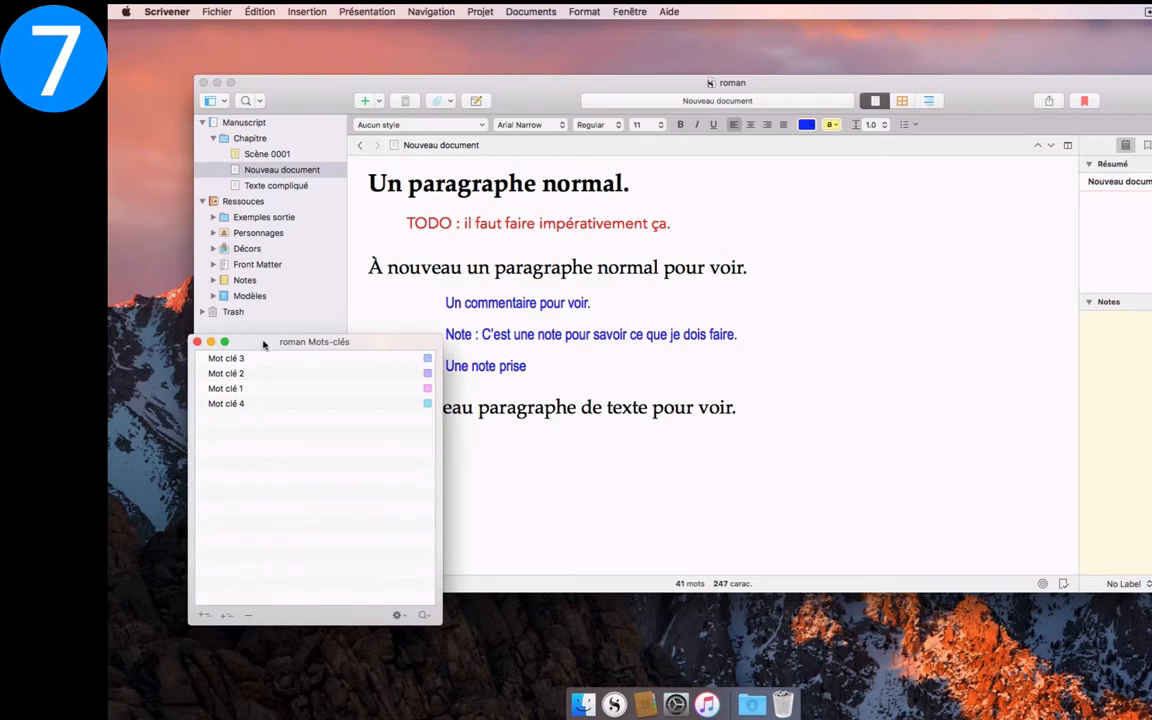
- Move the project keywords window over the editor, and assign Mot clé 4 to Scène 0001 and Mot clé 1 to Title Page in Front Matter
left_click_drag(265, 339, 431, 104)
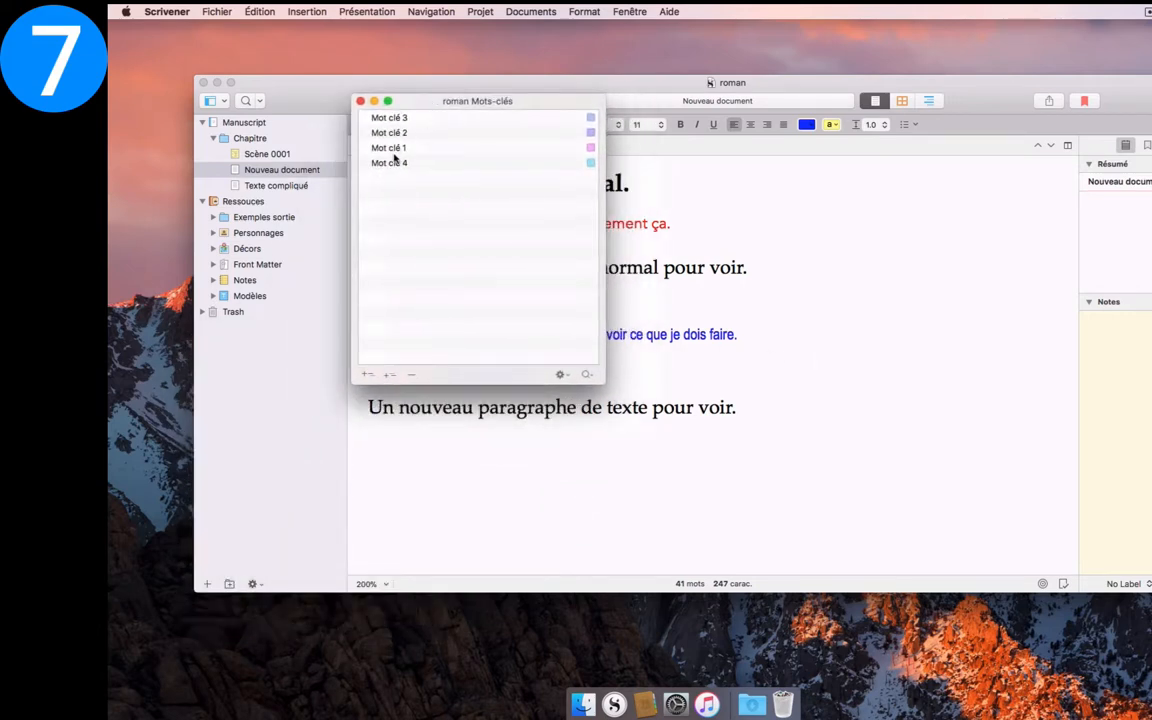
left_click_drag(389, 162, 318, 156)
left_click_drag(386, 147, 275, 298)
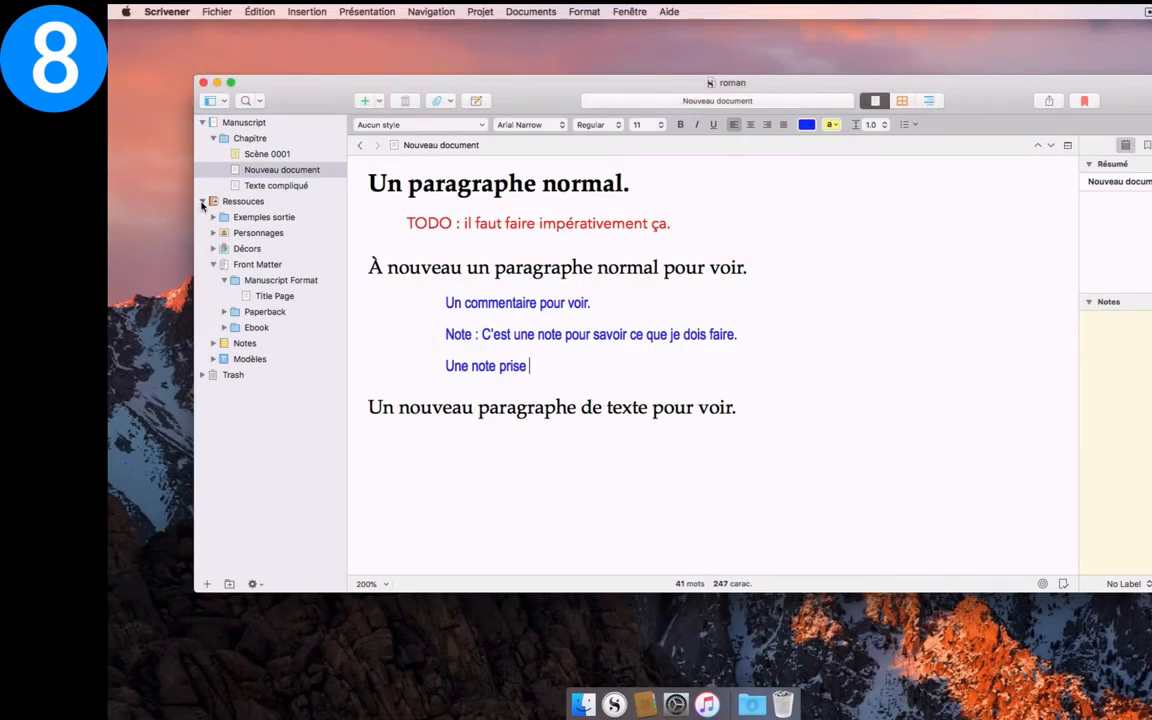
- Collapse and expand the Ressouces folder together with all its sub-levels in the binder, leaving it collapsed
left_click(202, 202, "alt")
left_click(202, 202)
left_click(202, 202)
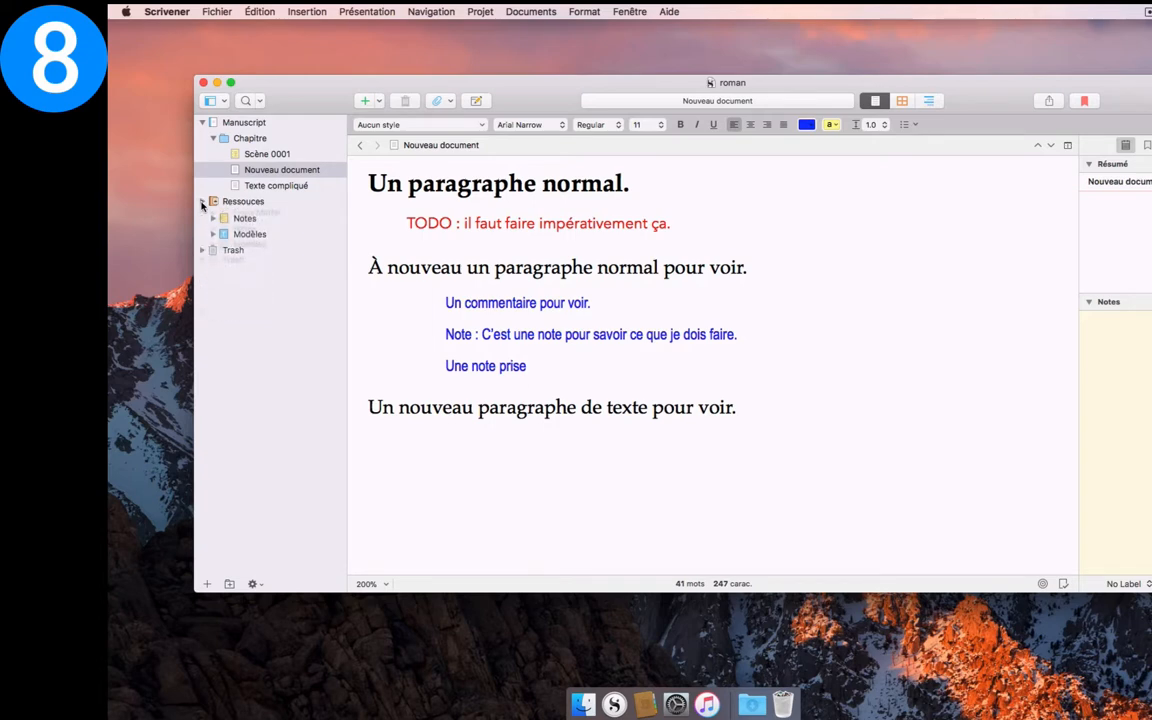
left_click(202, 202, "alt")
left_click(202, 202)
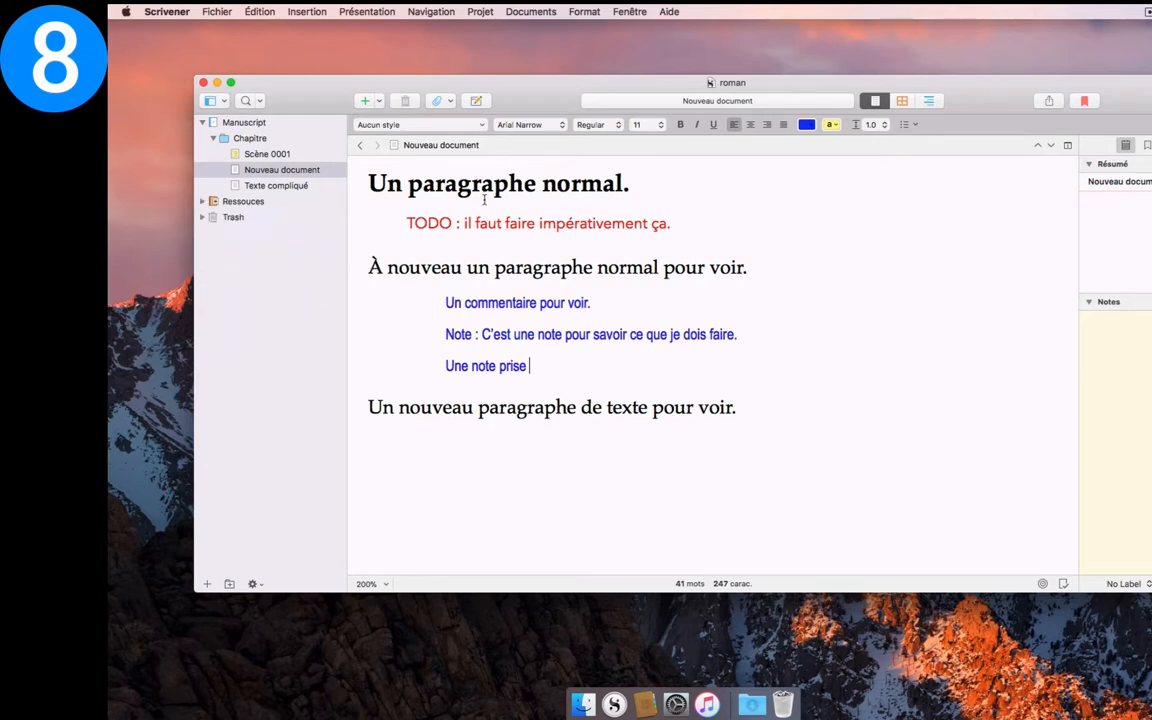
- Show the Ressouces folder in outline view and expand Front Matter with all its sub-levels
key("super+3")
left_click(225, 200)
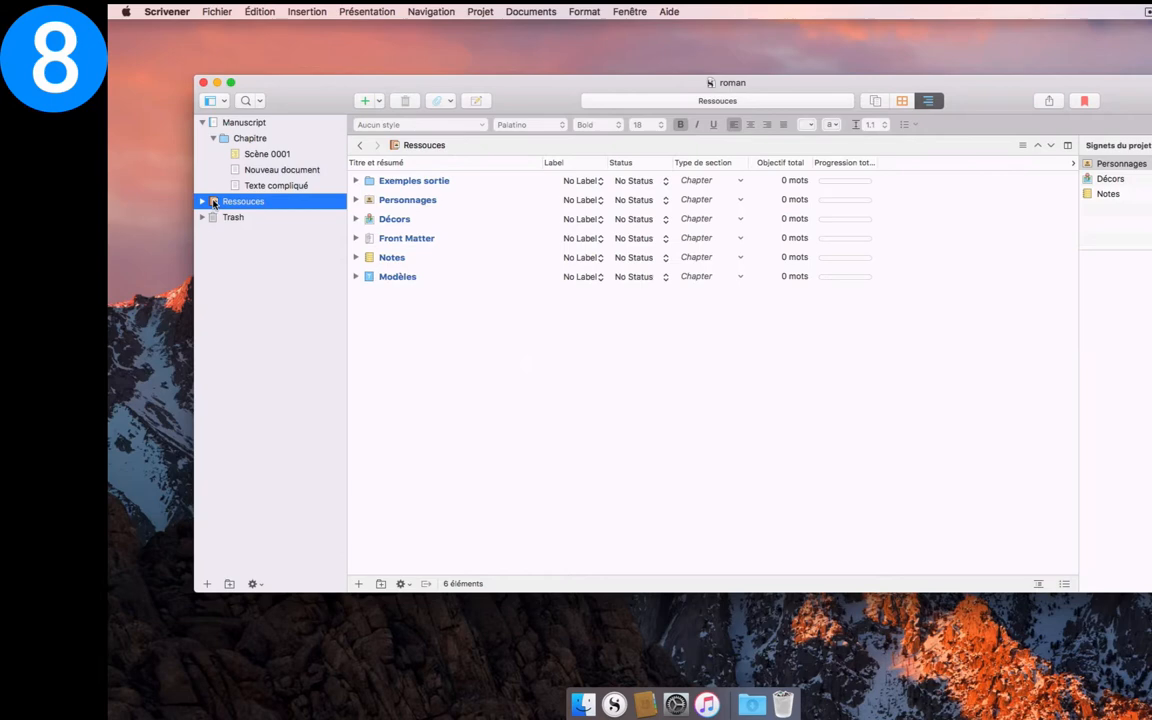
left_click(356, 238, "alt")
left_click(356, 238)
left_click(356, 238)
left_click(356, 238)
left_click(356, 238, "alt")
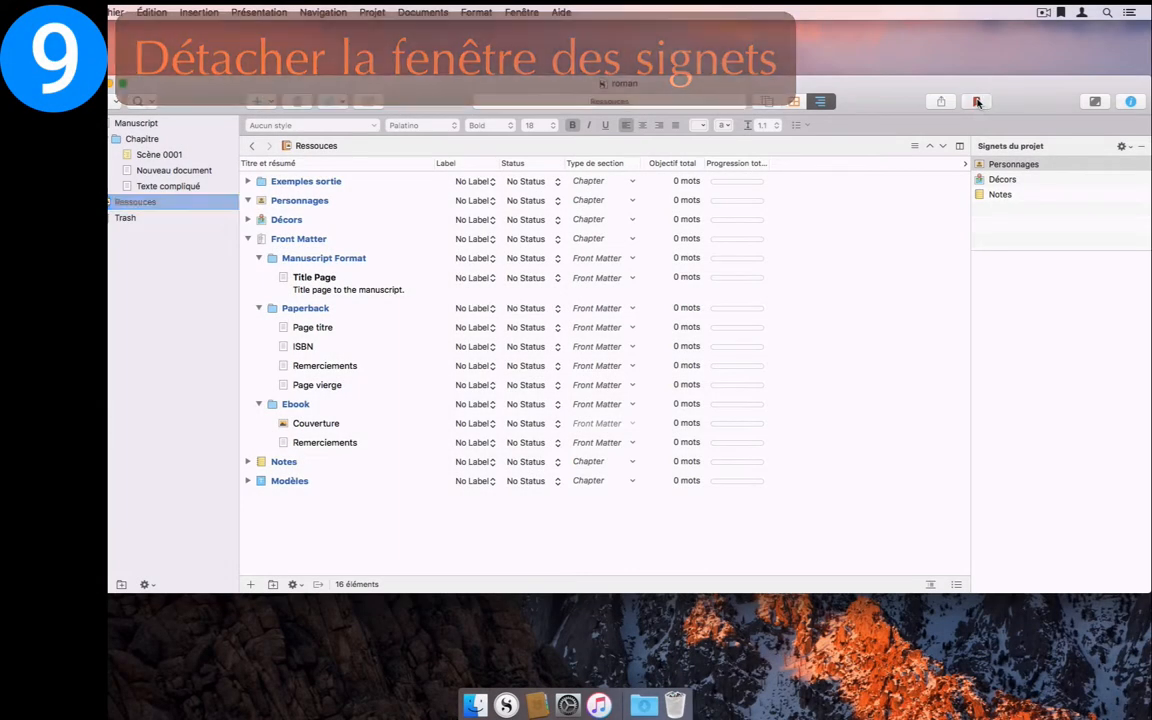
- Open the list of project bookmarks and detach it as a floating window over the outline
left_click(977, 102)
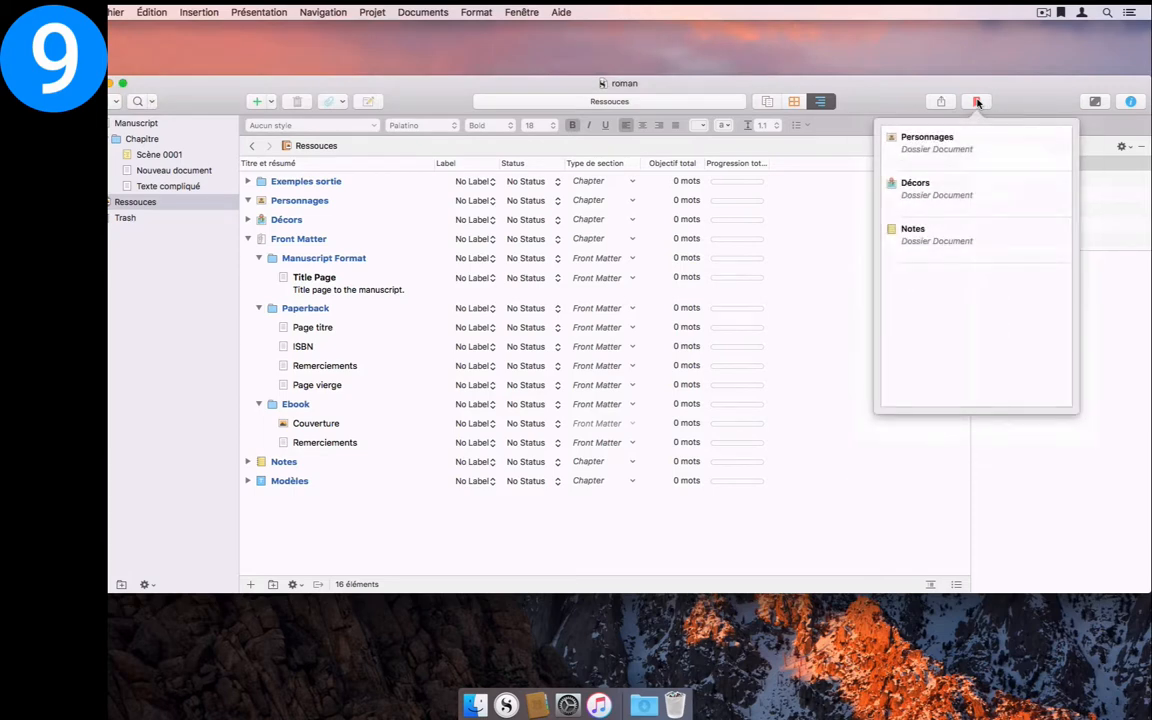
left_click_drag(914, 115, 344, 184)
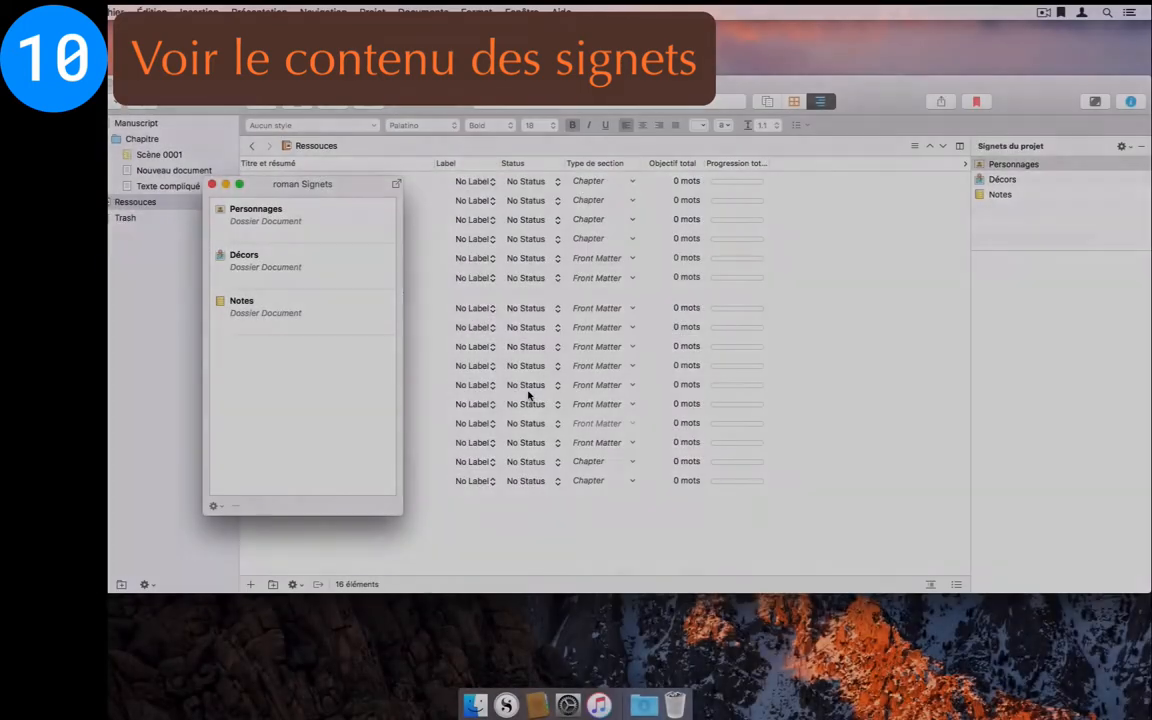
- Open the project bookmarks with their contents in an enlarged window and add the Scène 0001 document to them
key("shift+super+b")
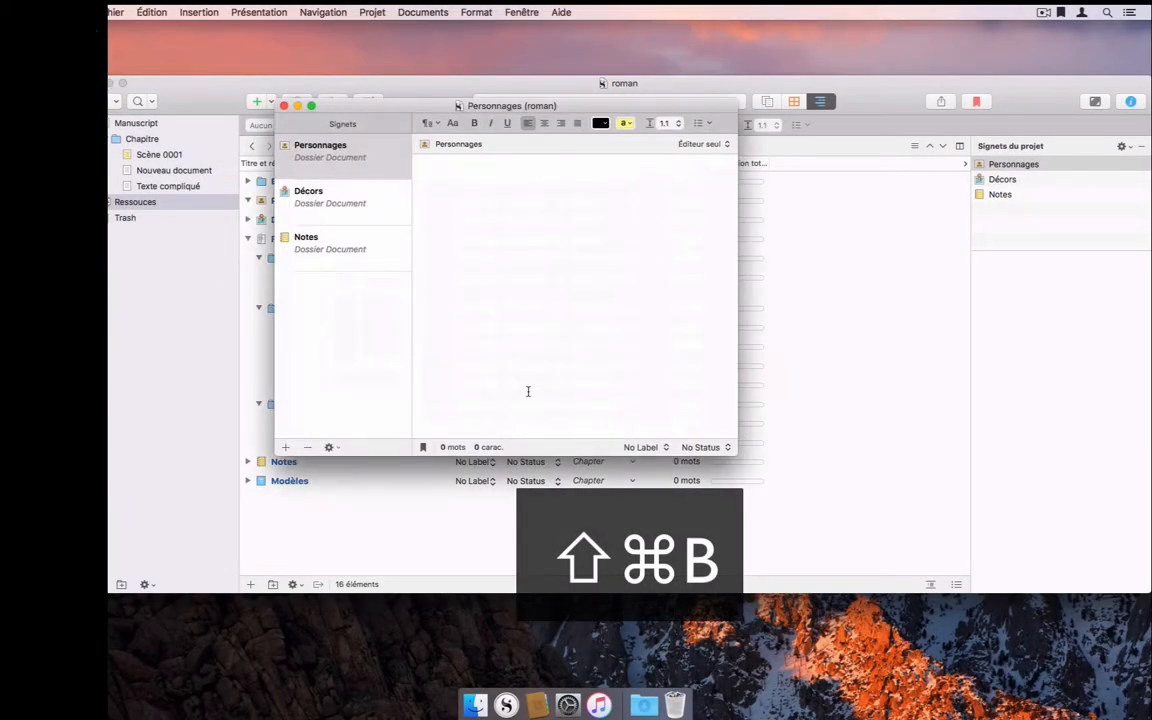
left_click(342, 250)
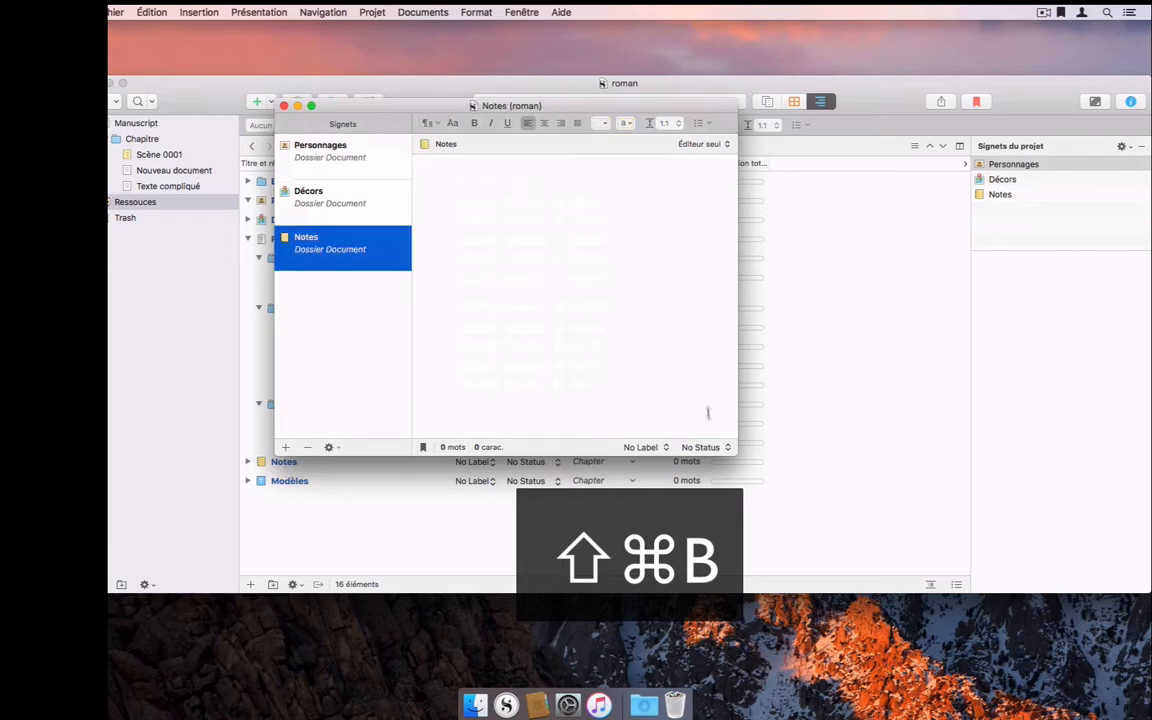
left_click_drag(738, 455, 822, 488)
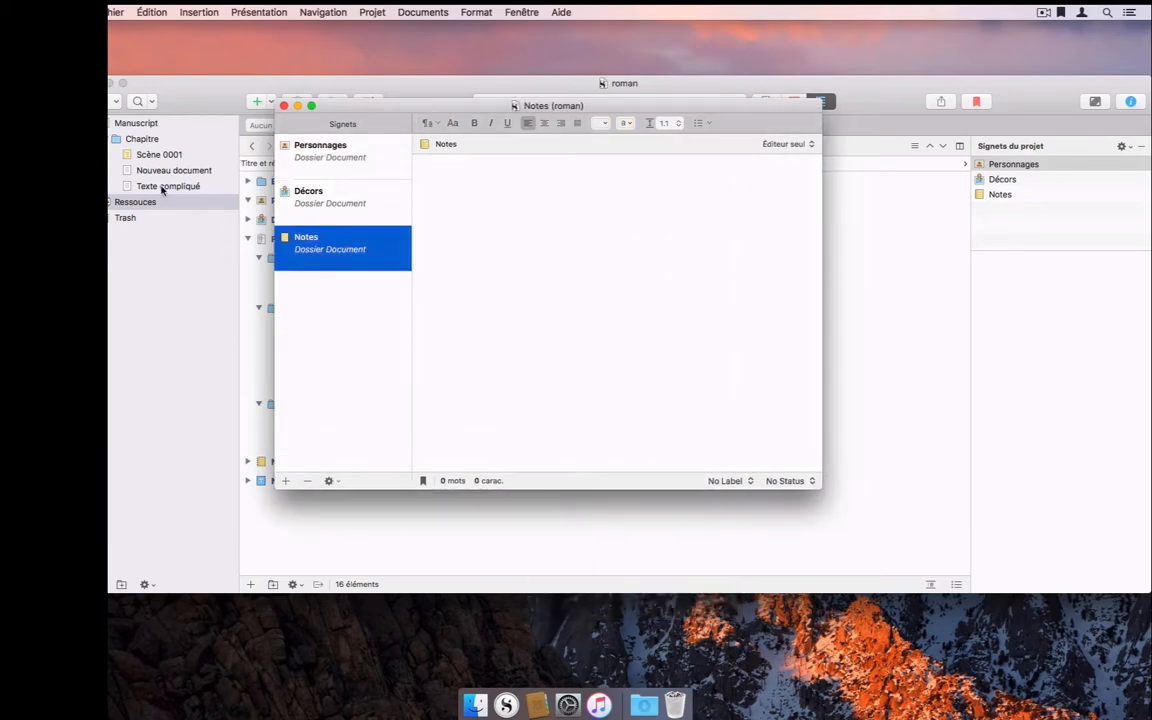
left_click_drag(154, 155, 351, 290)
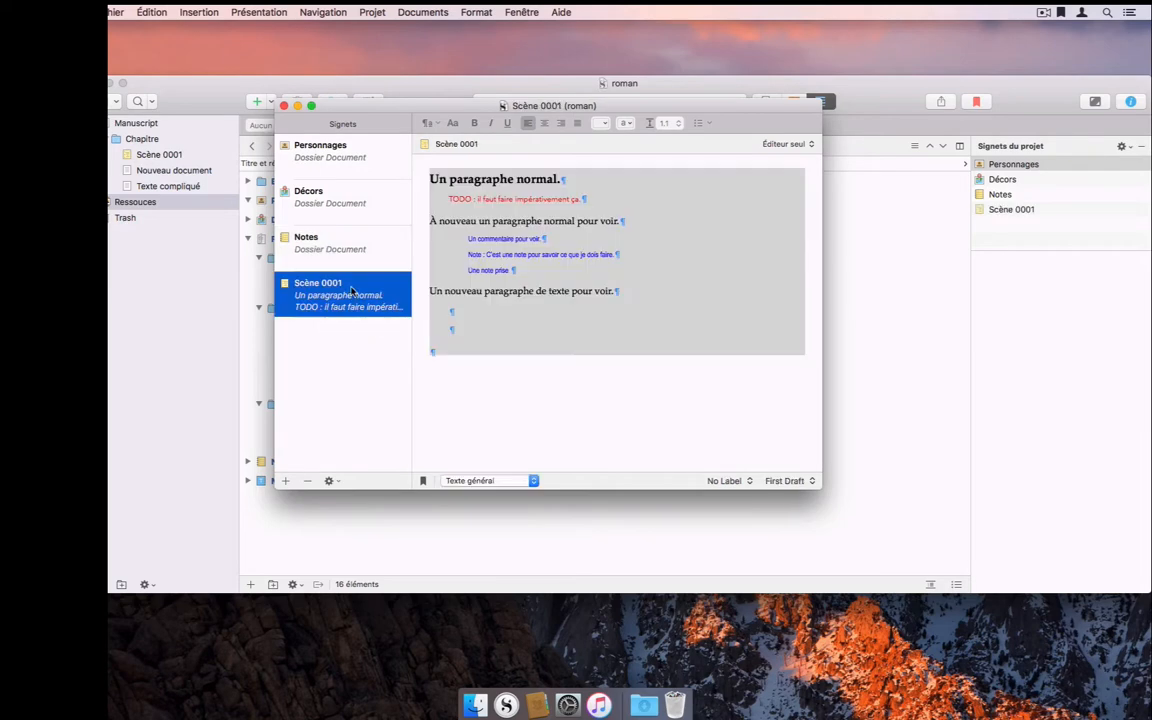